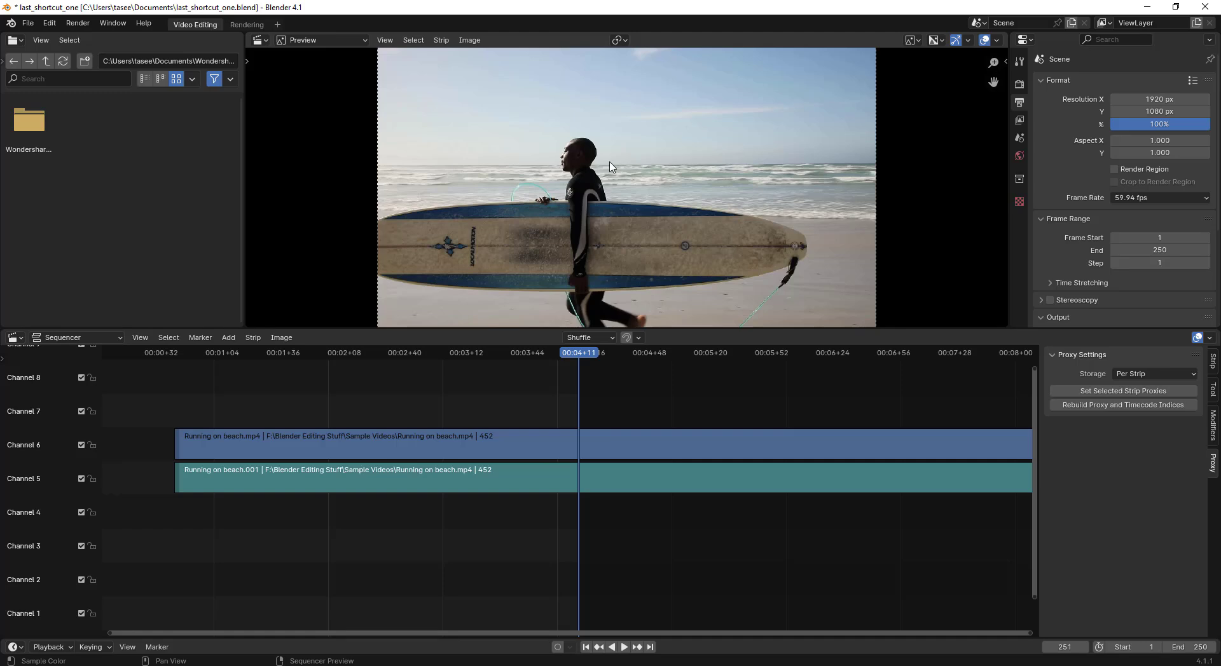
Add a Text strip at the playhead and move it up to channel 7
click(227, 338)
click(269, 452)
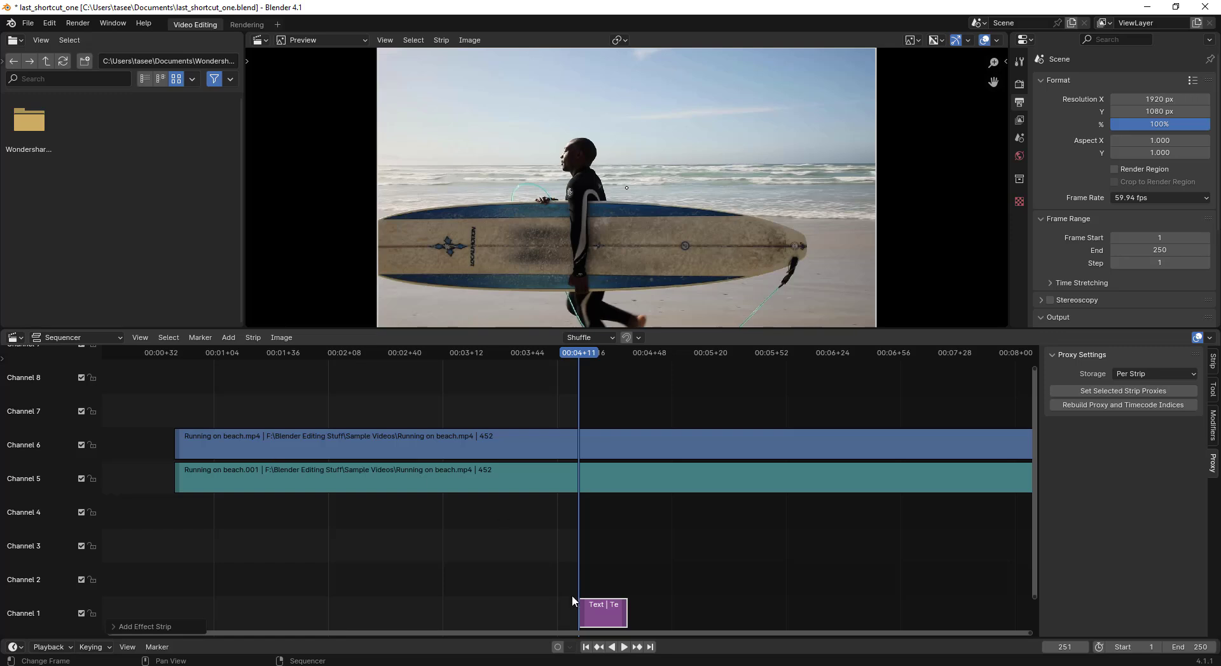
drag(610, 617, 588, 414)
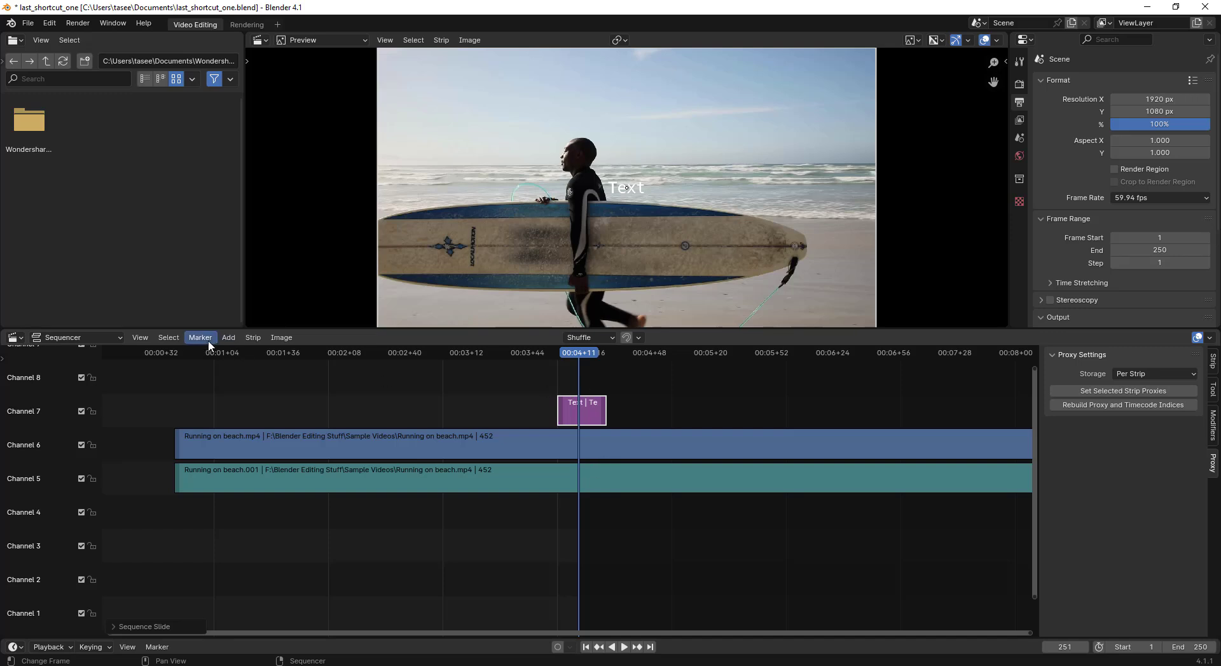
Drop a second text strip, Text.001, on channel 8, then show the channel 7 strip's properties
click(229, 337)
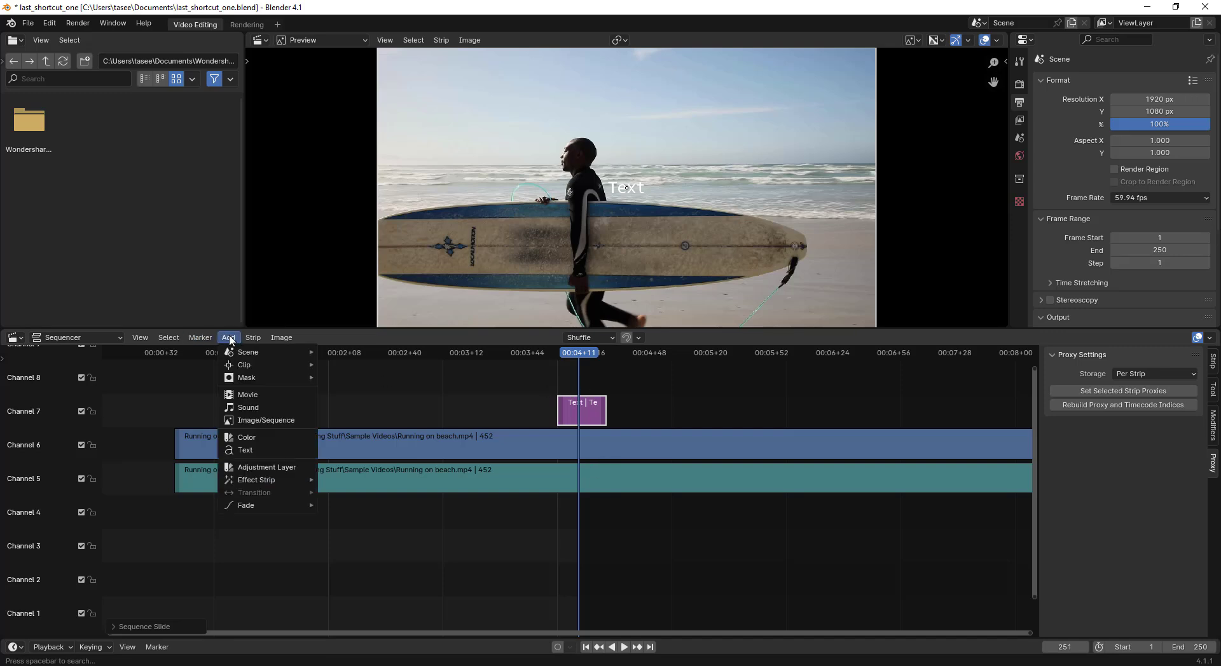
click(258, 449)
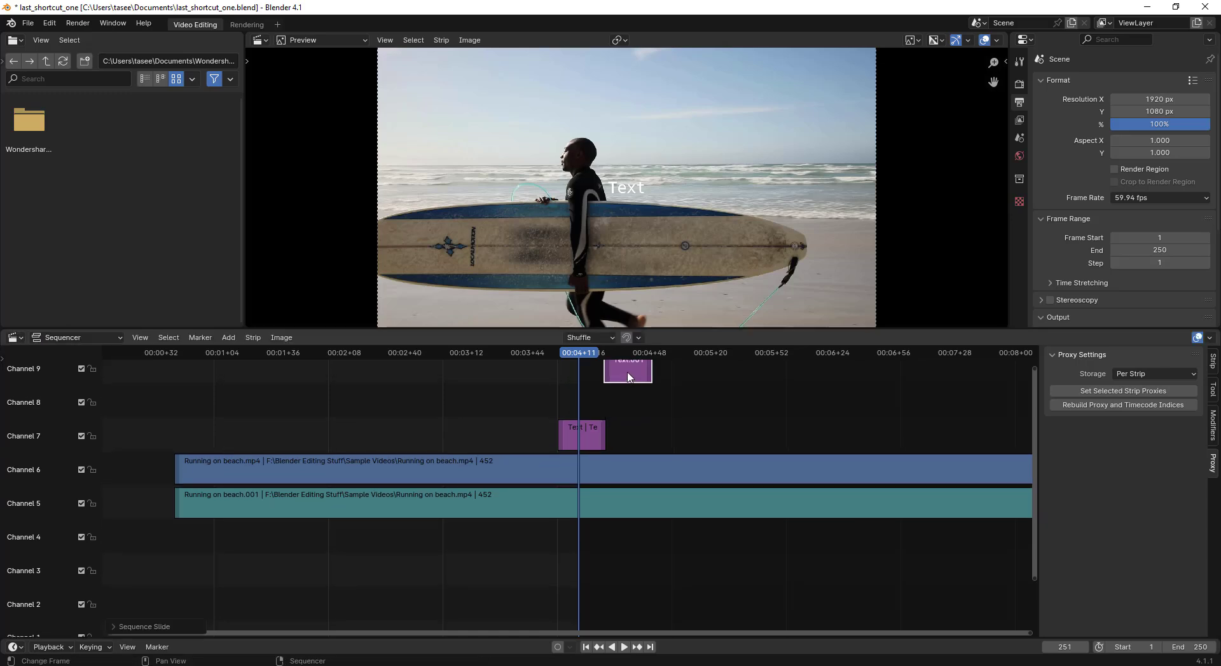
click(627, 406)
click(566, 436)
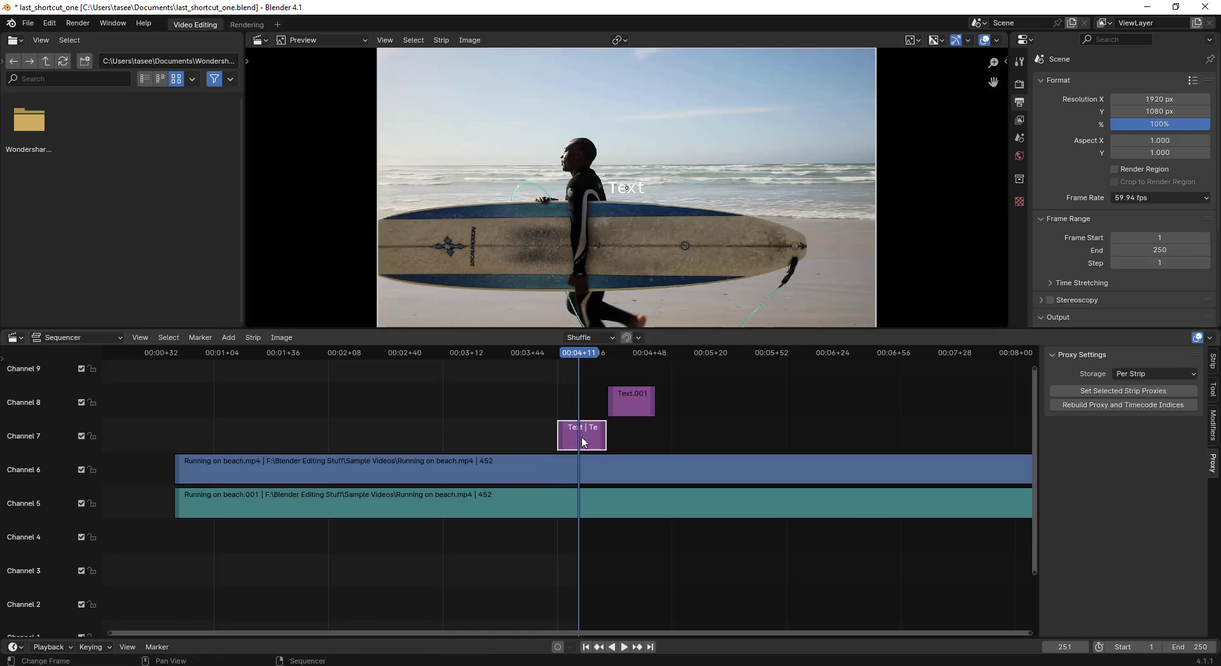
click(1213, 364)
Change the first strip's text to 'Welcome to My channel'
click(1119, 399)
text(Welcome to My channle)
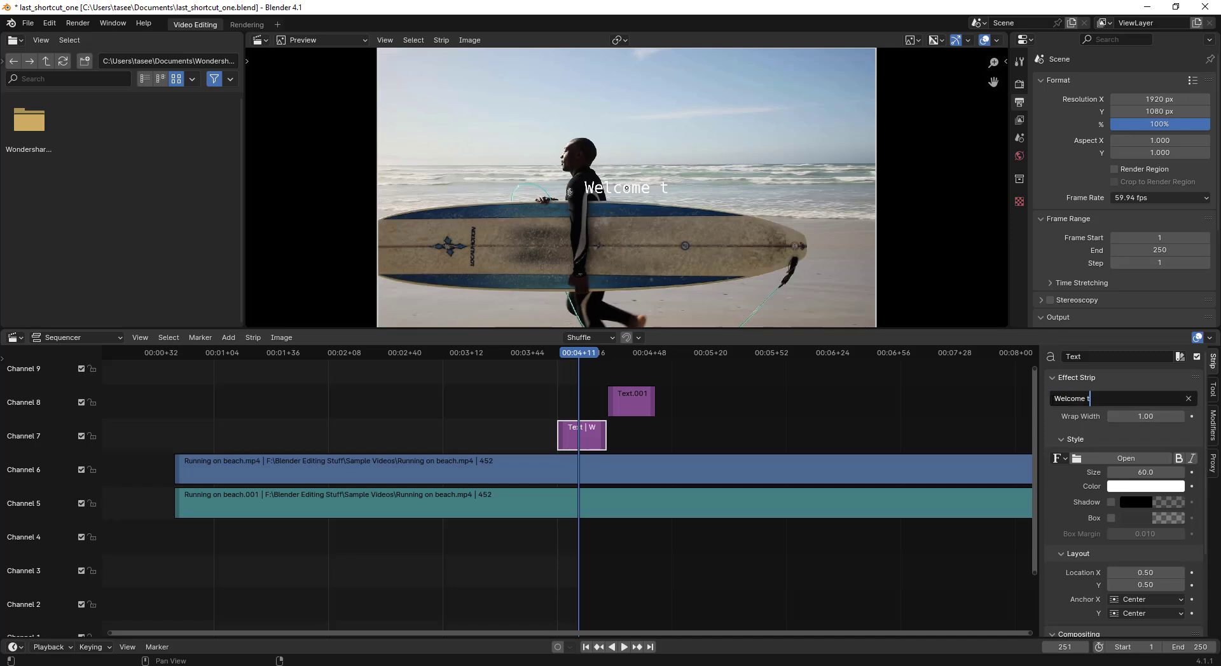
key(Return)
Change Text.001's text to 'Quick IT'
click(639, 394)
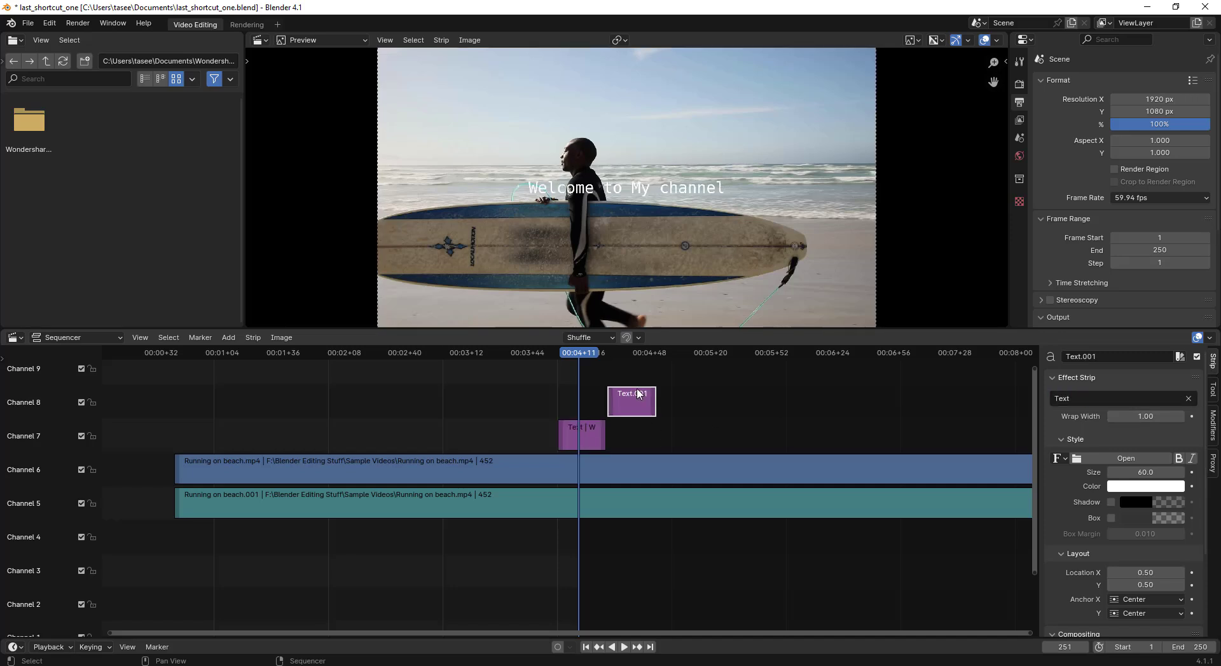
click(1135, 401)
text(Quick IT)
key(Return)
Make the Welcome title bold italic and colour it blue
key(ctrl+z)
click(1180, 458)
click(1192, 458)
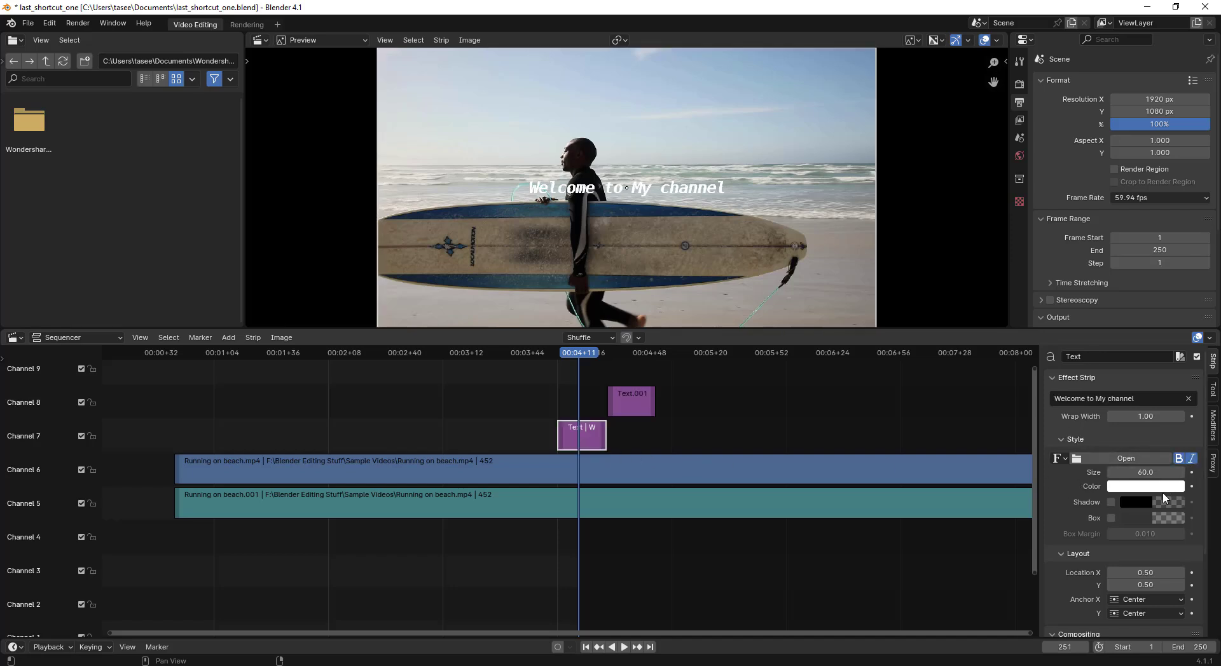
click(1170, 488)
mouse_move(1114, 363)
mouse_down()
mouse_move(1091, 320)
mouse_move(1138, 295)
mouse_move(1130, 310)
mouse_up()
scroll(1138, 295, down, 5)
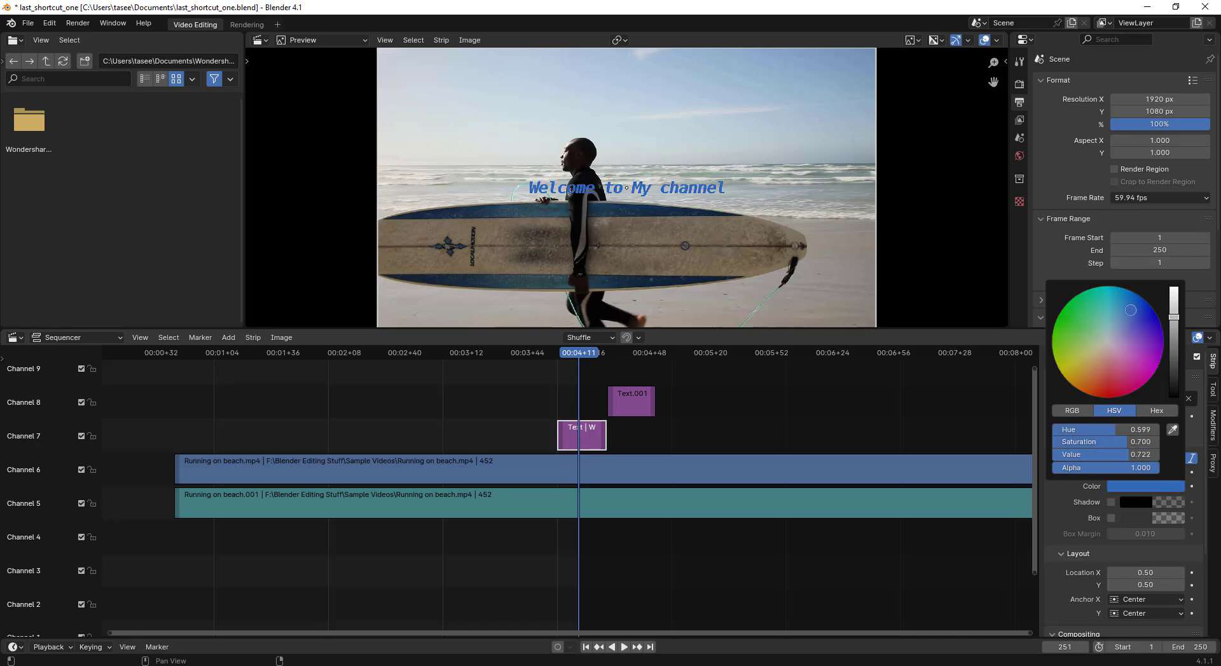
Turn the Quick IT text green and browse for a font for it
click(632, 404)
key(space)
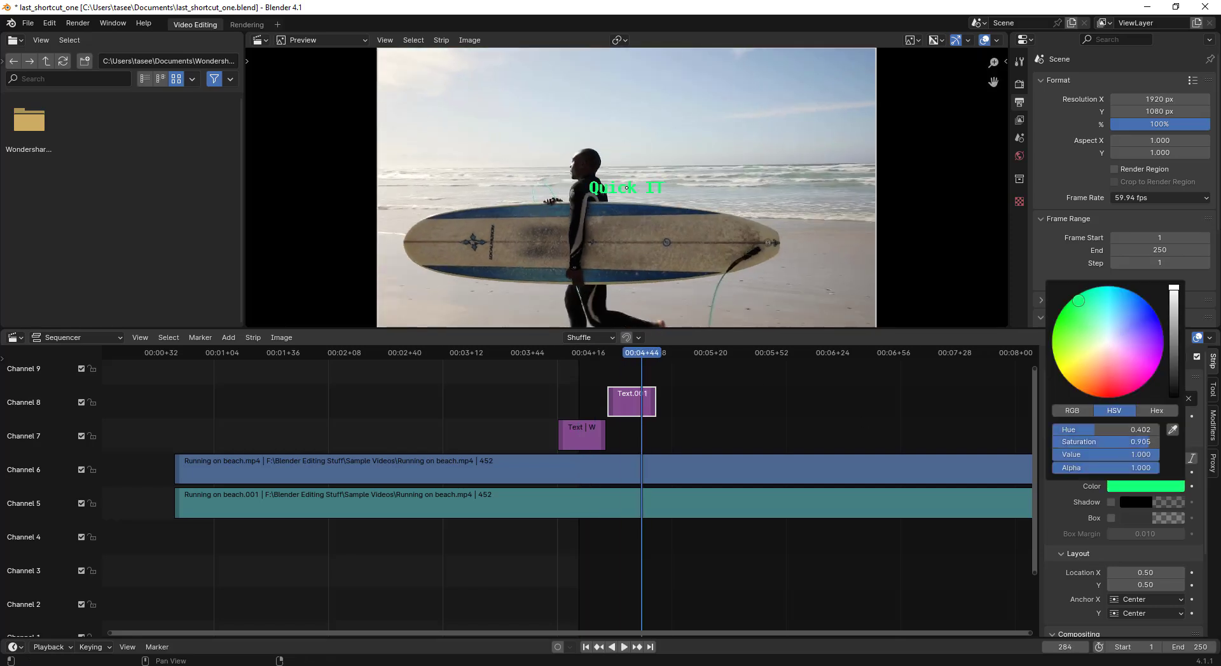
drag(1121, 407, 1116, 414)
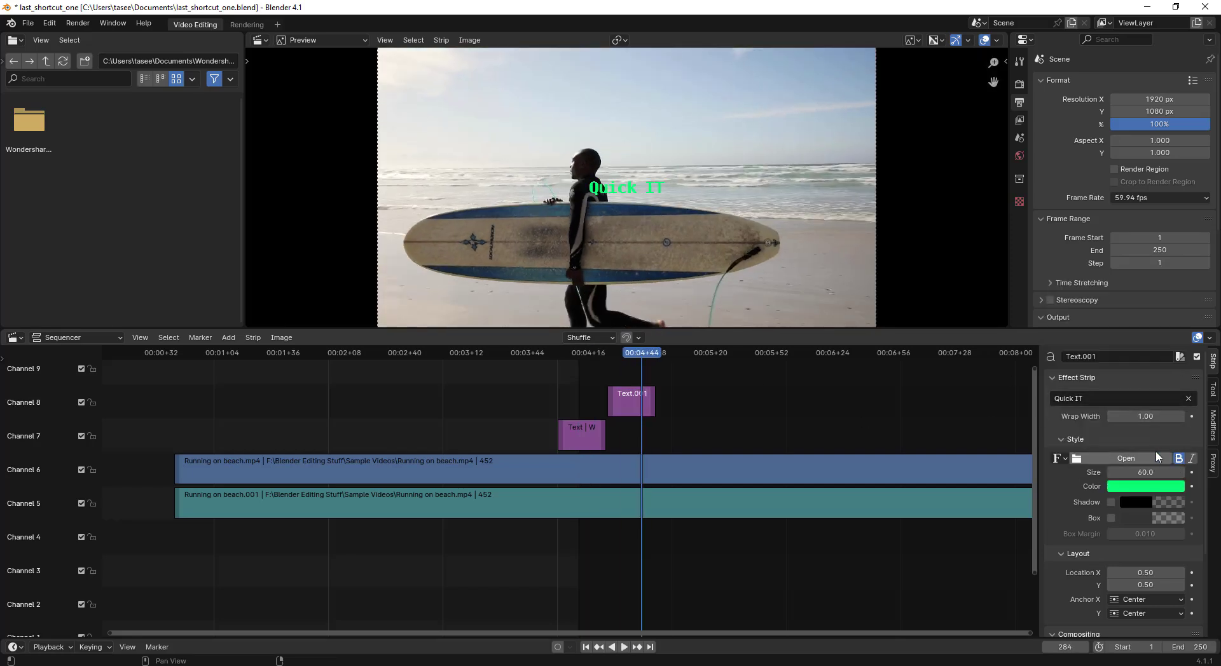
click(1126, 458)
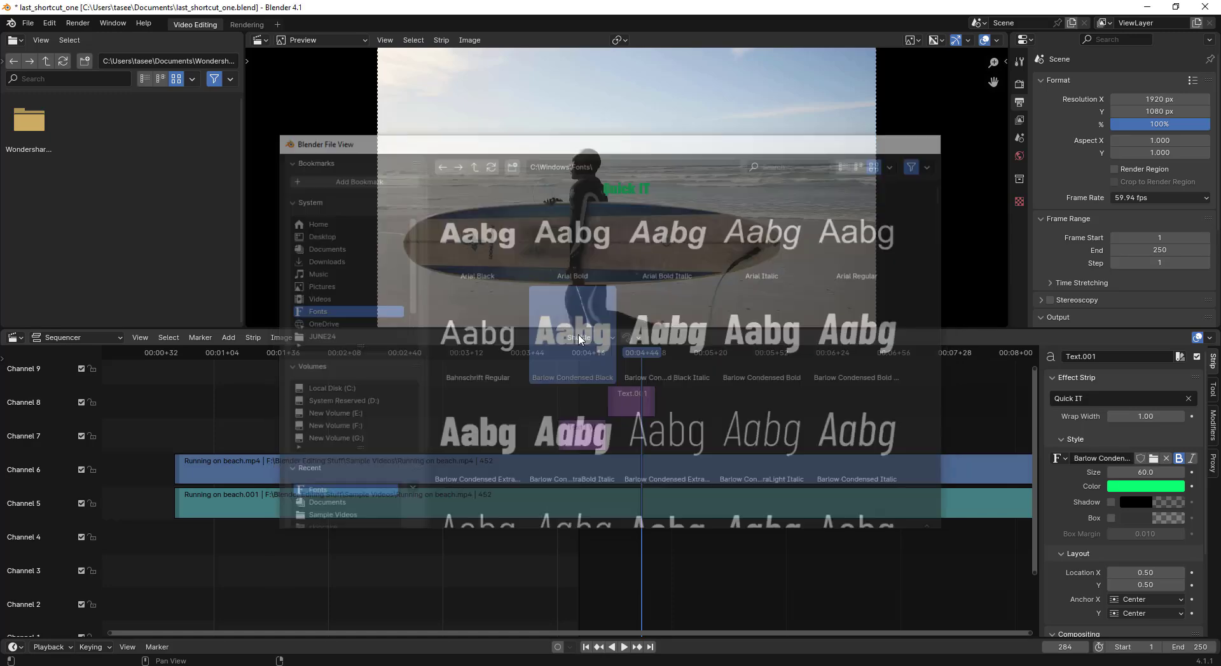
Load Arial Bold from the Windows Fonts folder as the Welcome title's font
click(580, 432)
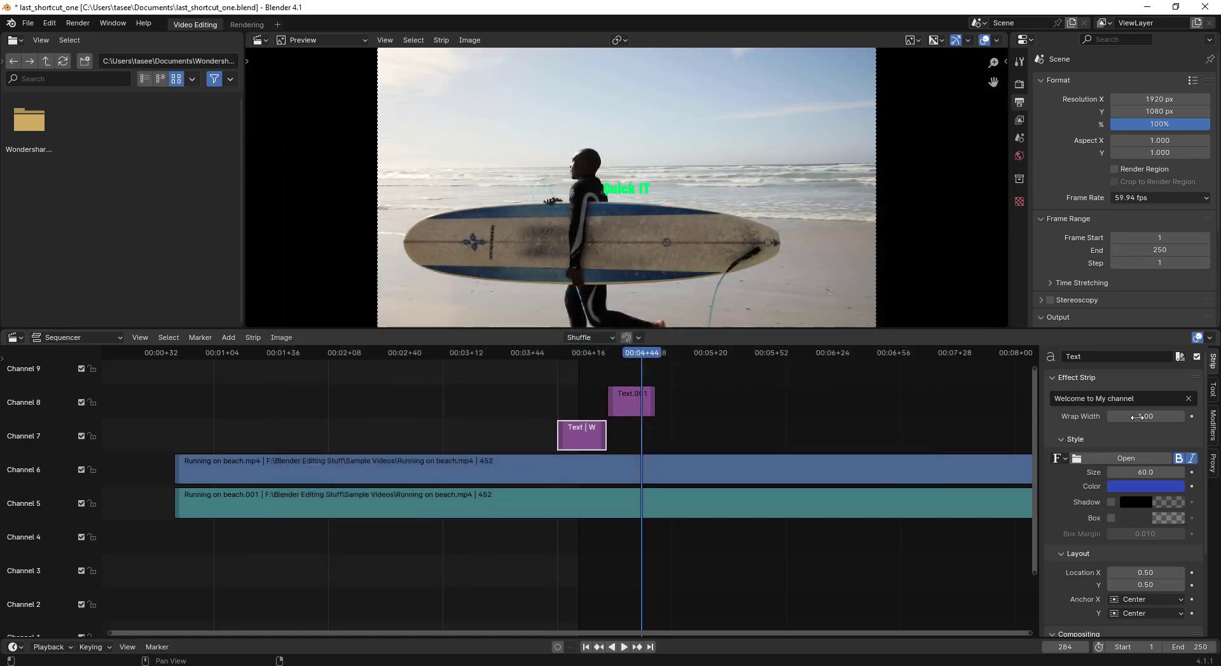
click(1125, 458)
double_click(590, 242)
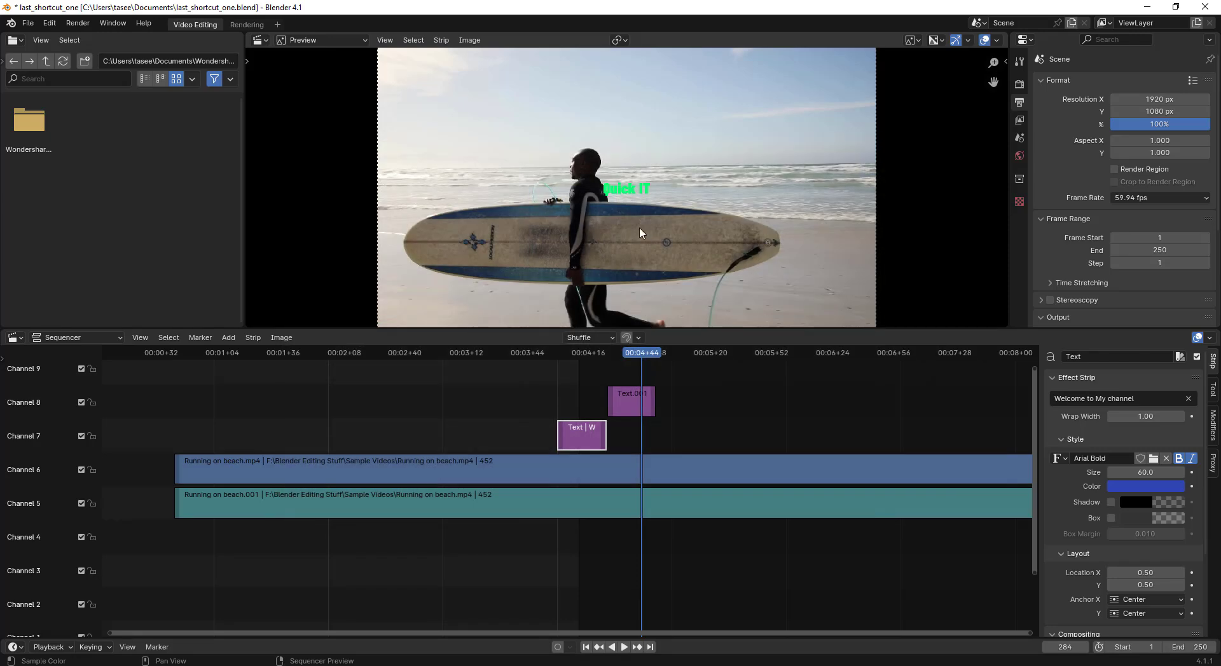
Scrub and play back to frame 245 to preview the titles, then reselect the title strip
drag(635, 356, 578, 357)
key(space)
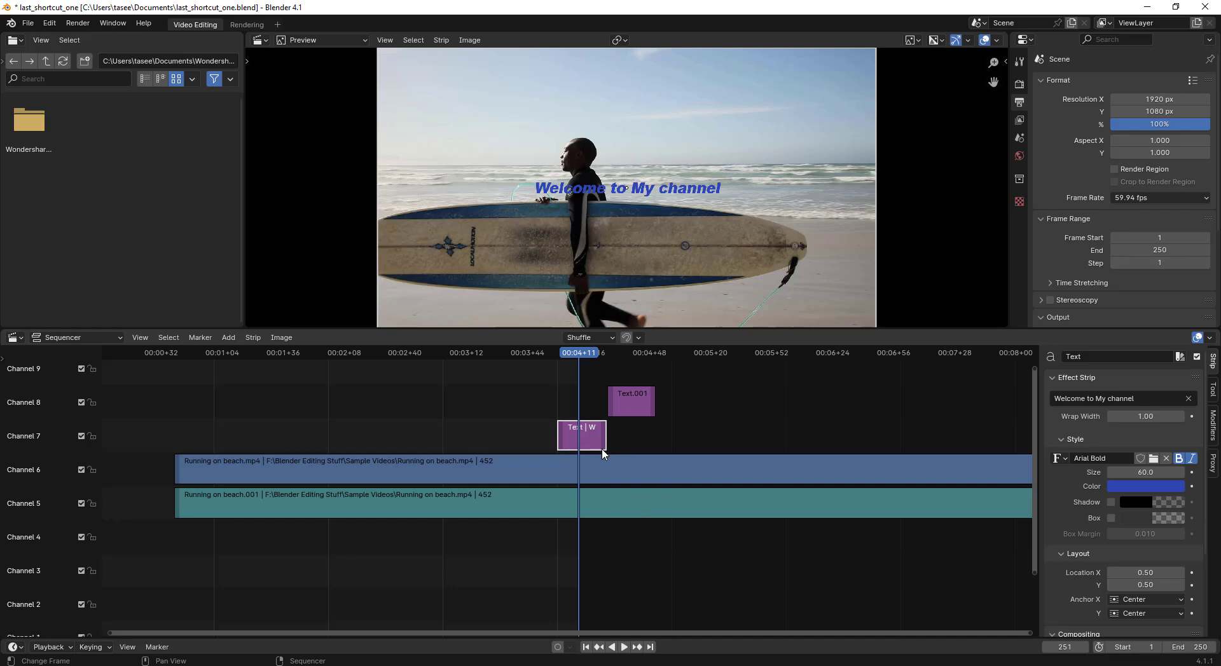
click(662, 485)
click(671, 503)
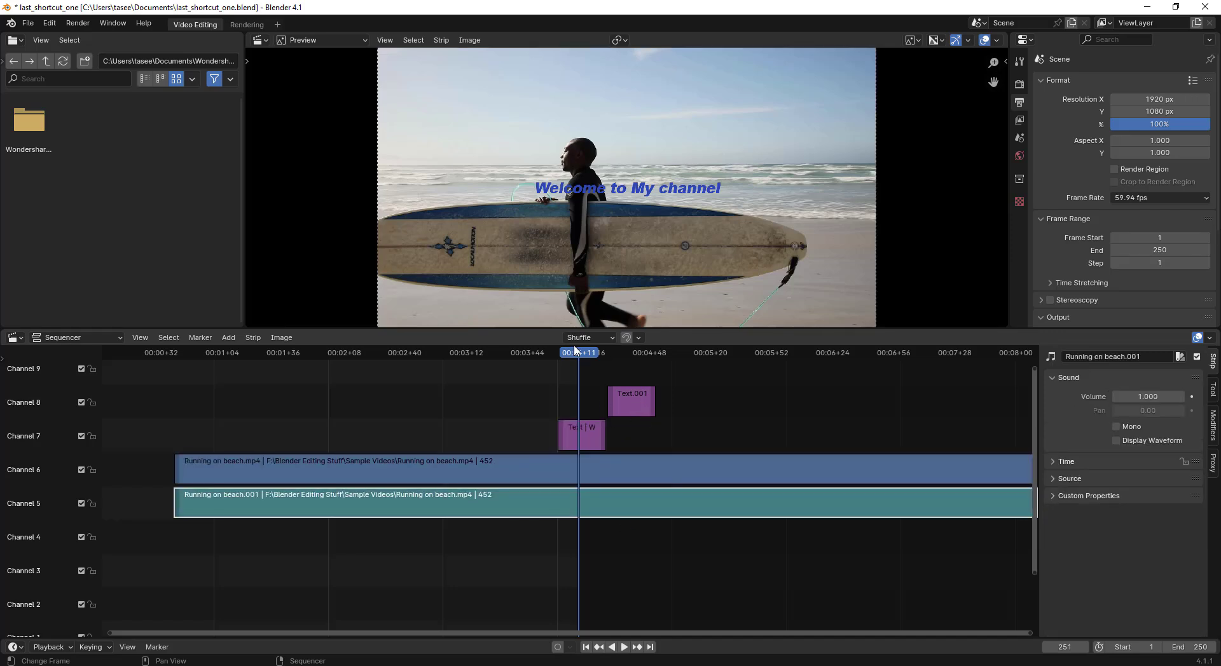
drag(580, 354, 573, 354)
click(597, 439)
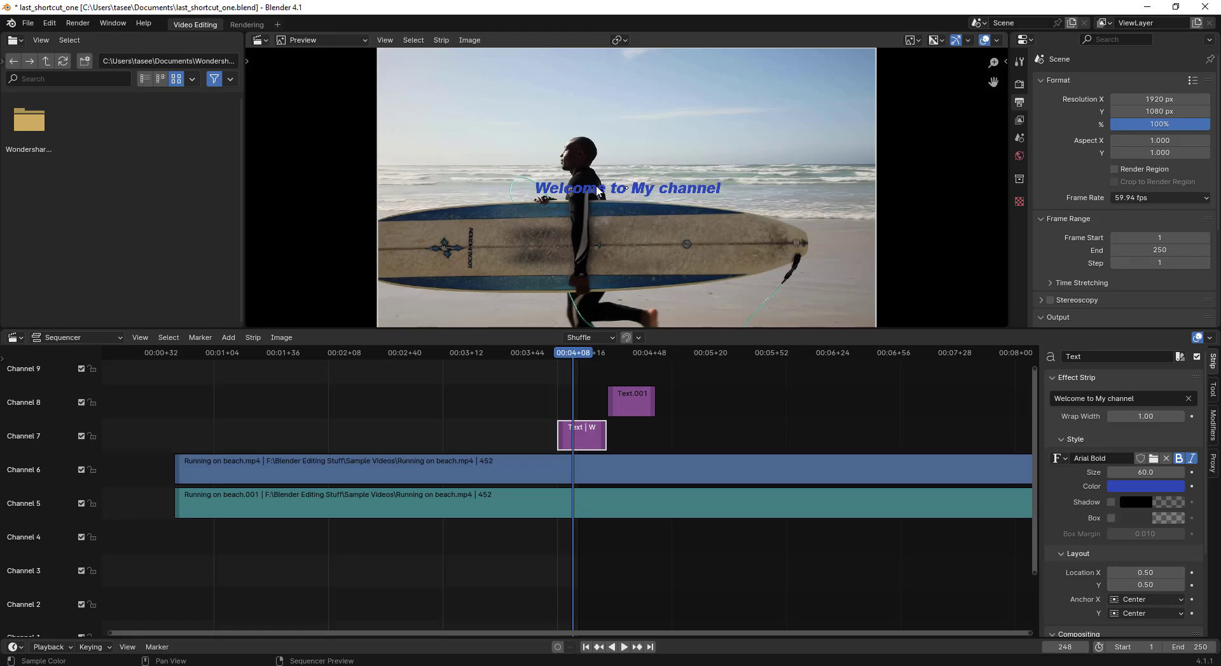
Scale the Welcome title up in the preview with S, checking it at frame 237
key(s)
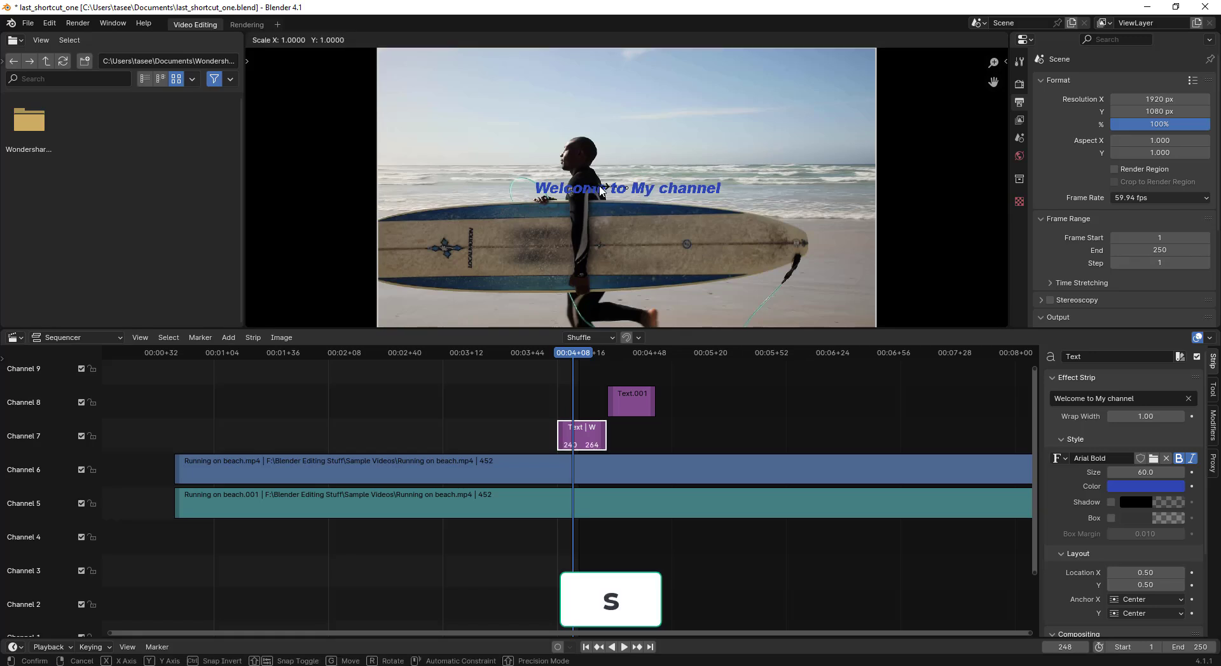
click(602, 190)
key(s)
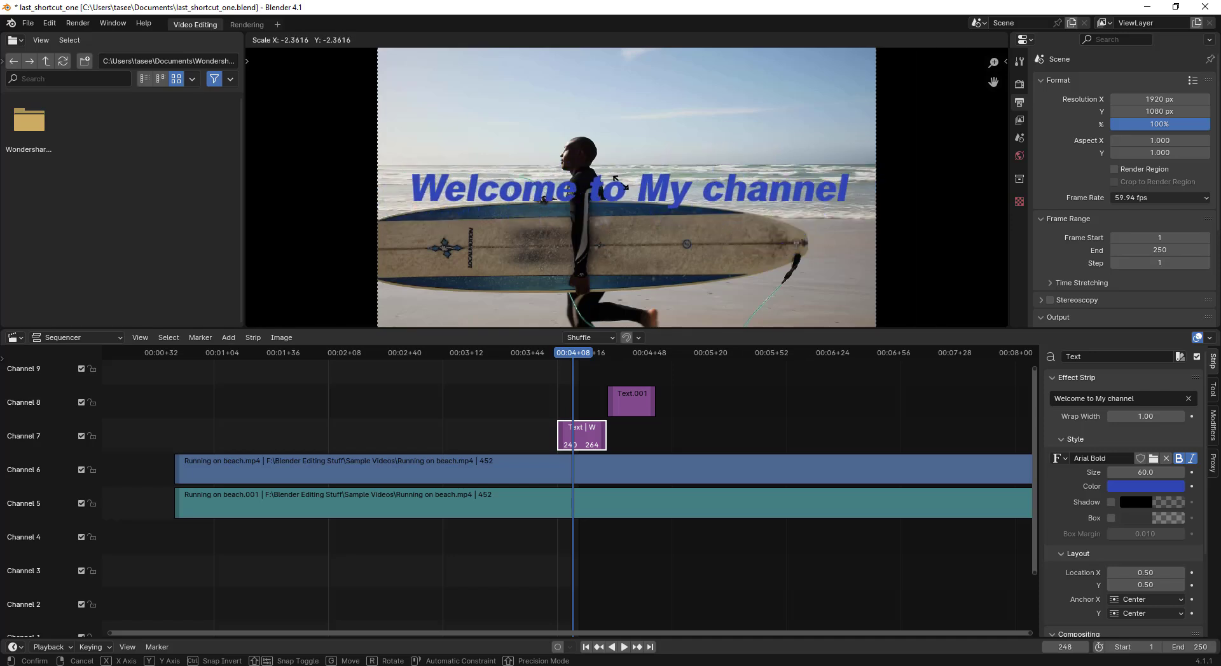
click(620, 184)
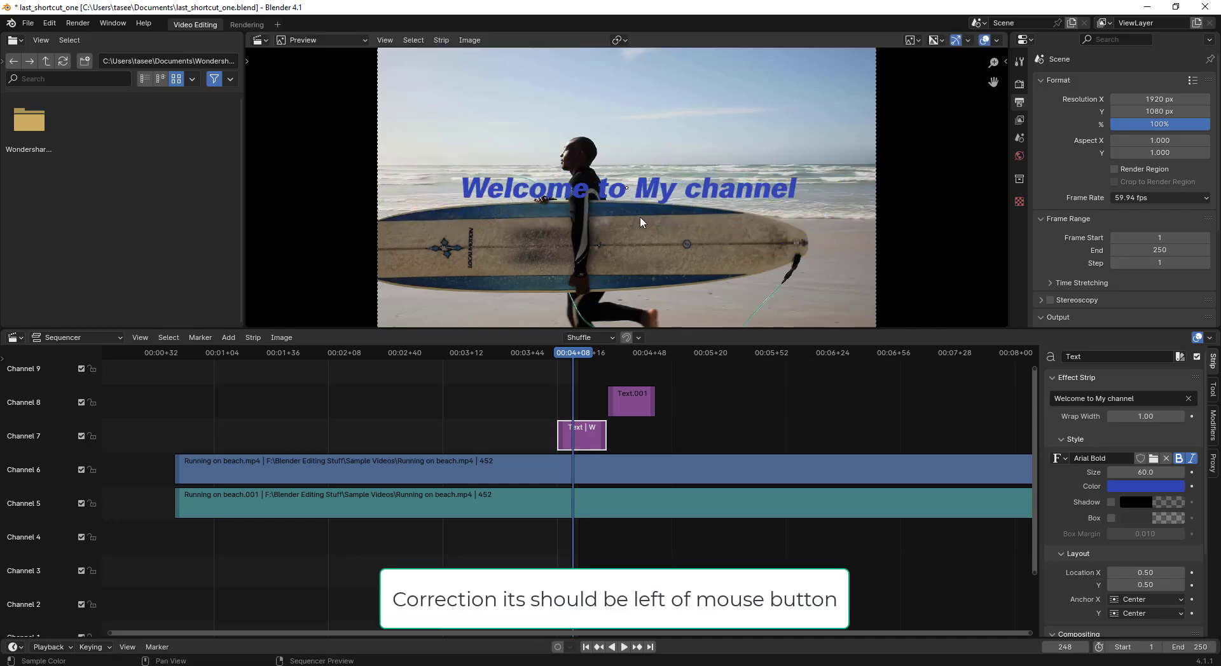
drag(646, 356, 583, 357)
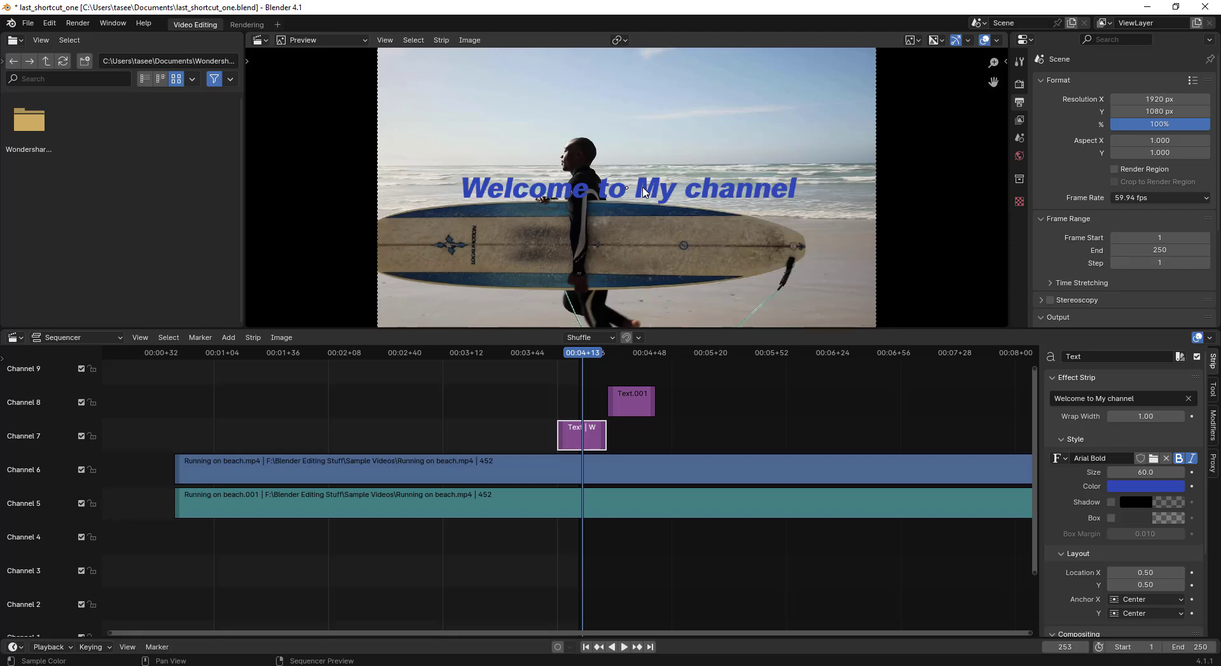
key(s)
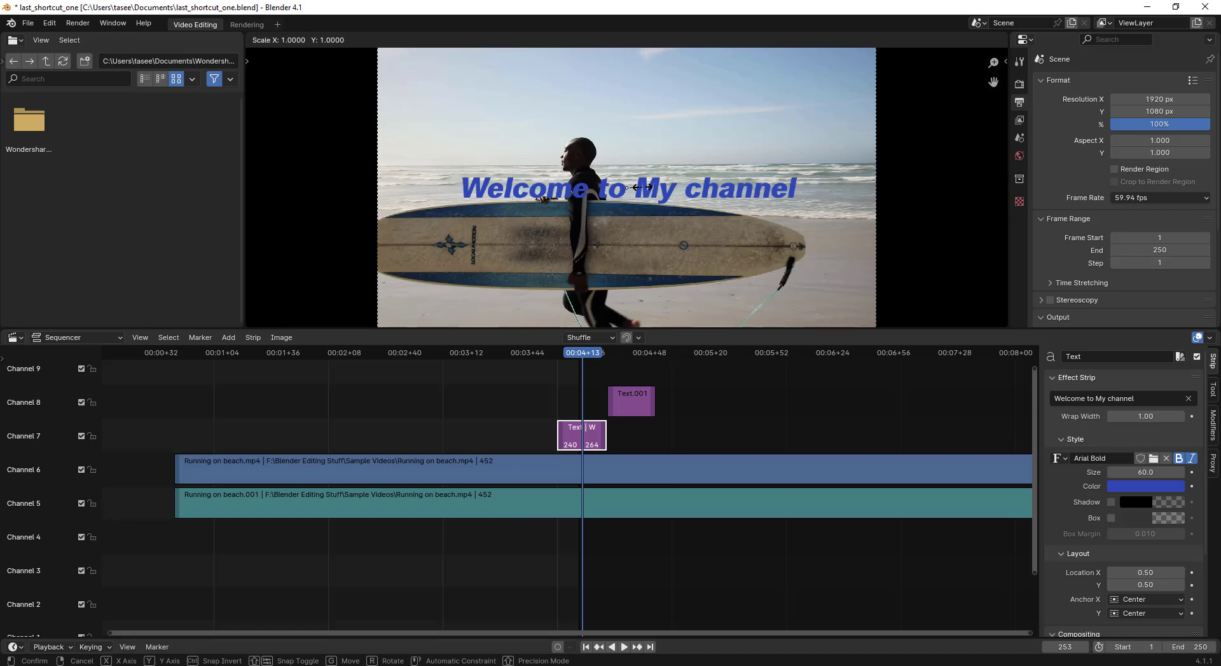
At frame 276, enlarge the Quick IT text and clear its trial rotation with Alt+R
click(627, 188)
click(631, 360)
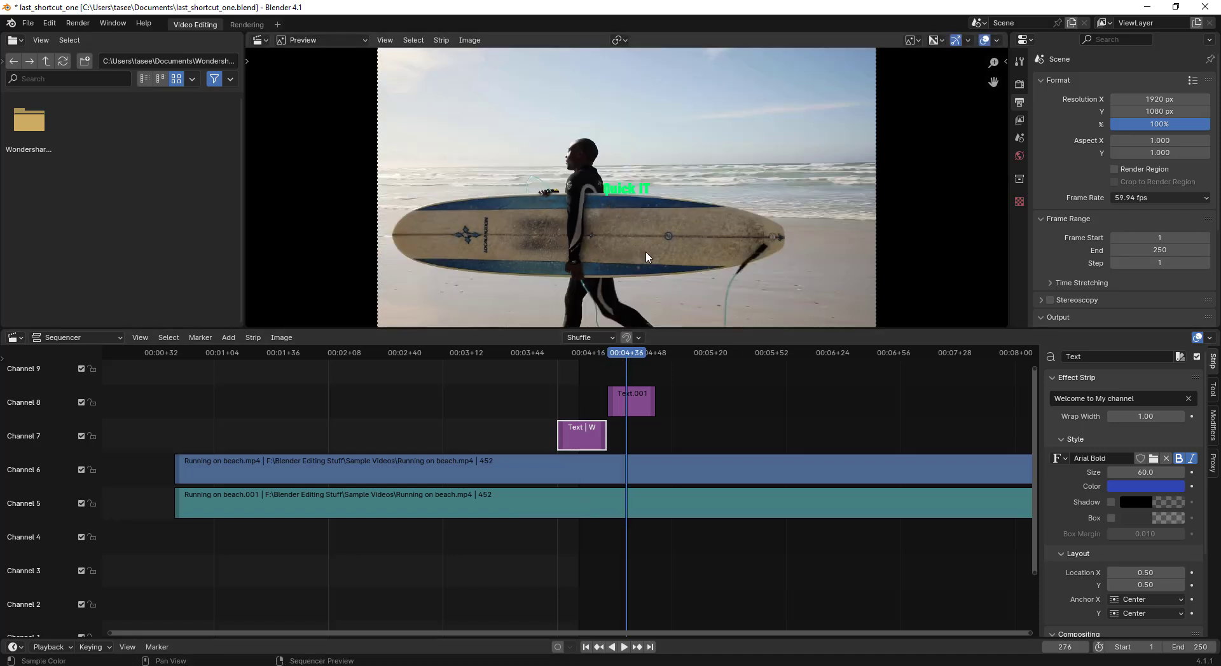
click(638, 395)
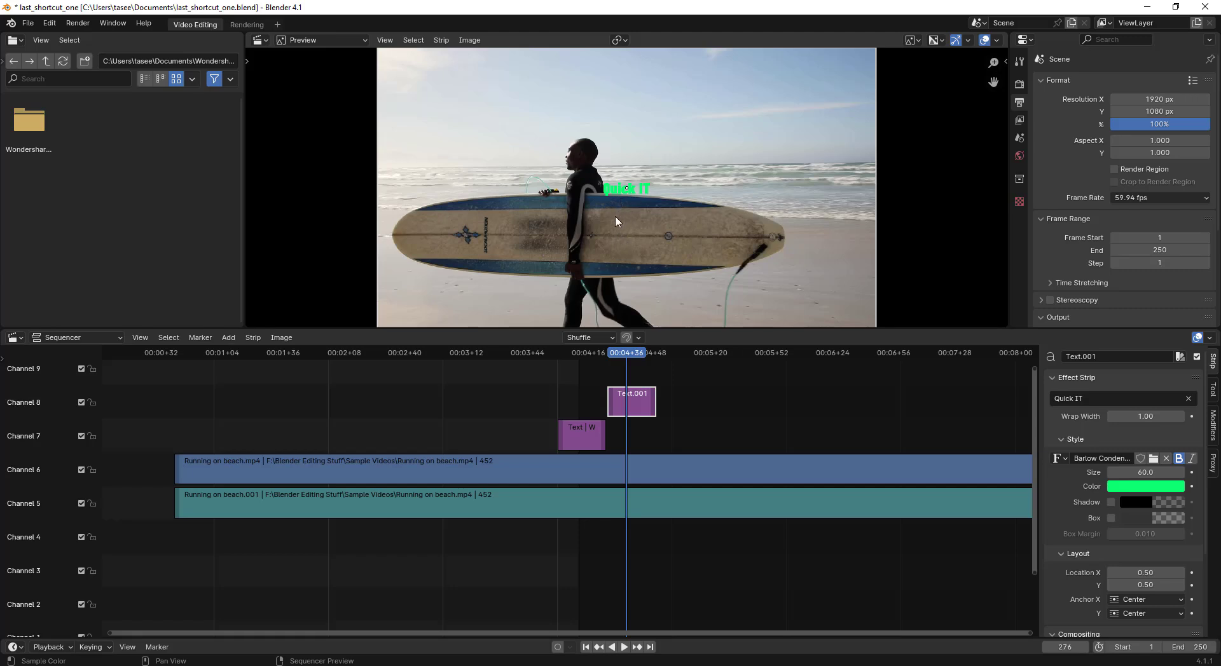
key(r)
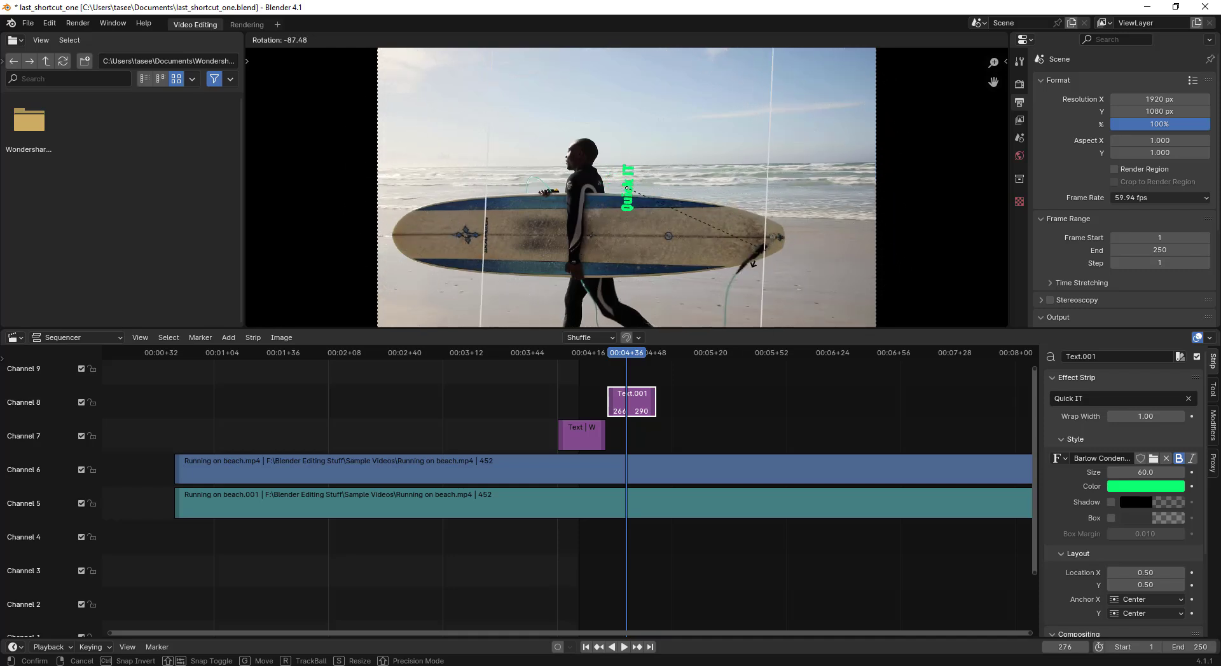
click(627, 262)
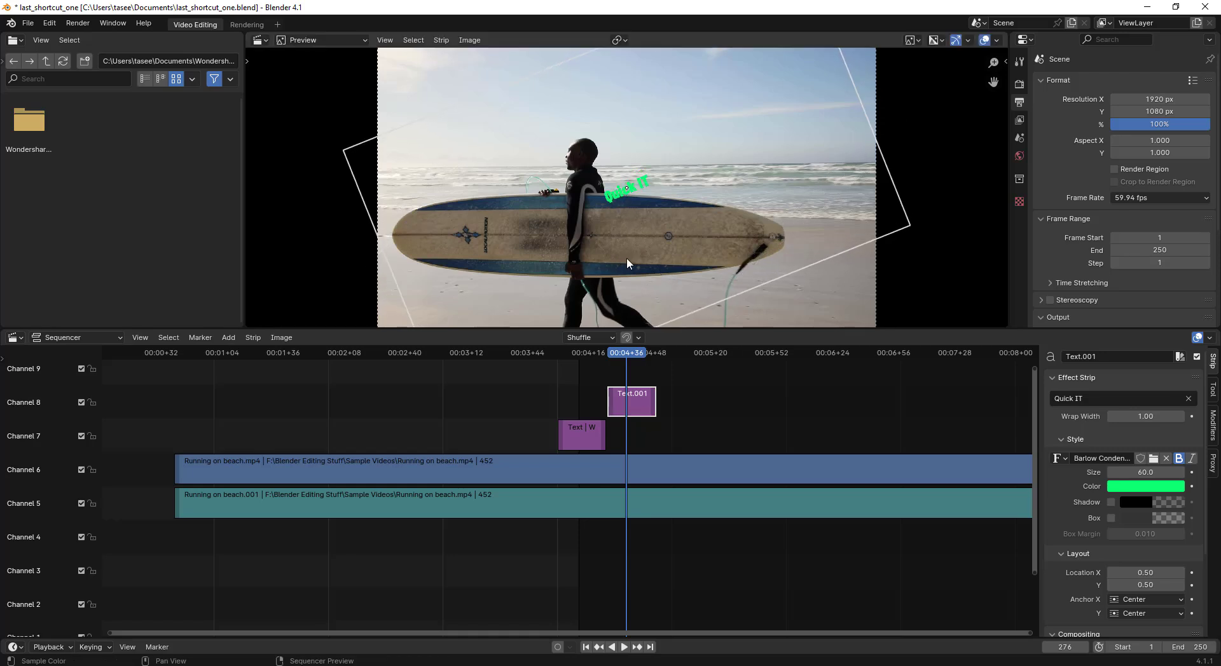
key(s)
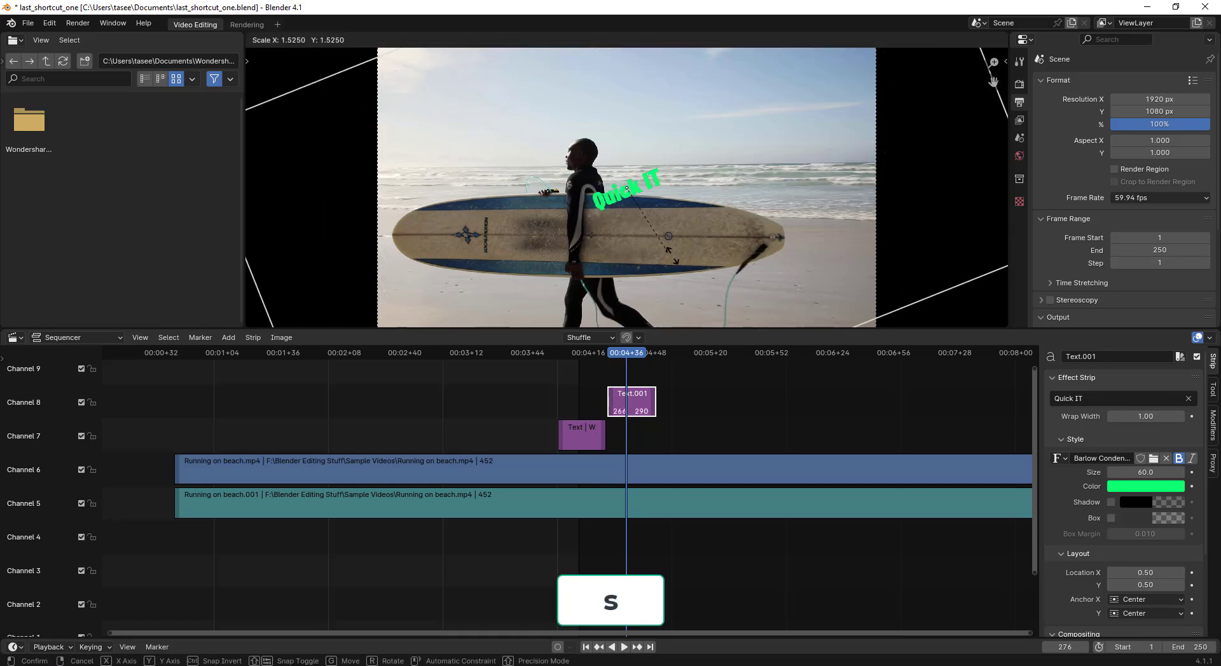
click(697, 257)
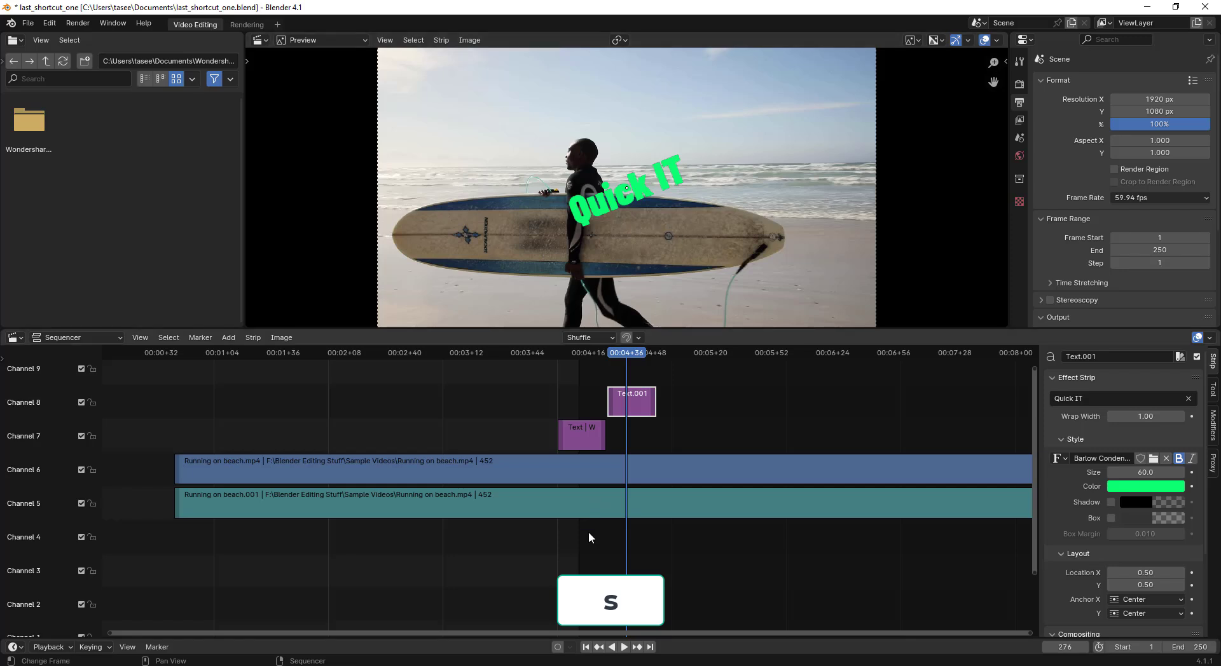
key(alt+r)
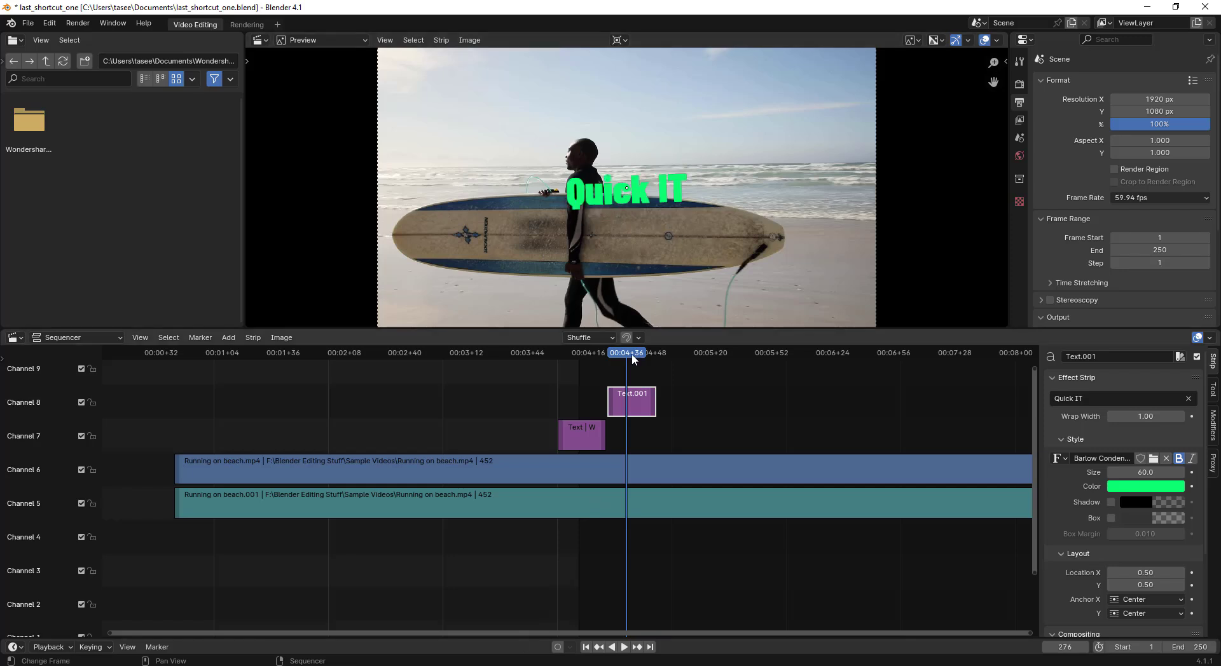
Return to frame 247 and start moving the Welcome title with G
click(571, 384)
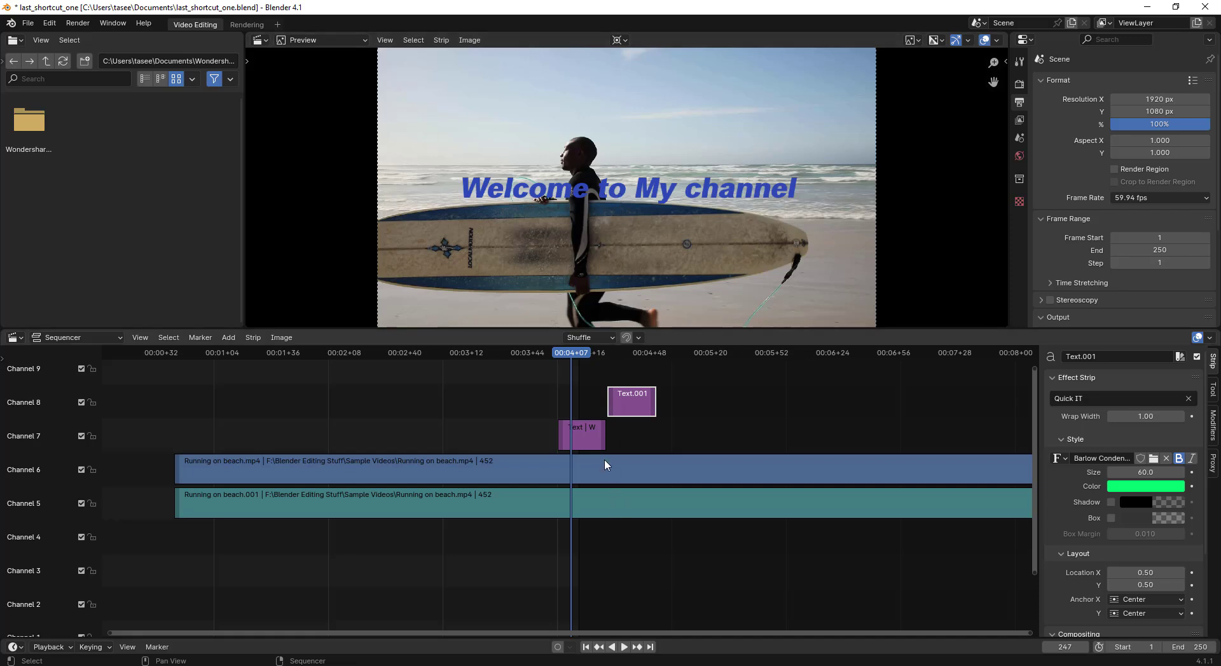
click(595, 440)
key(g)
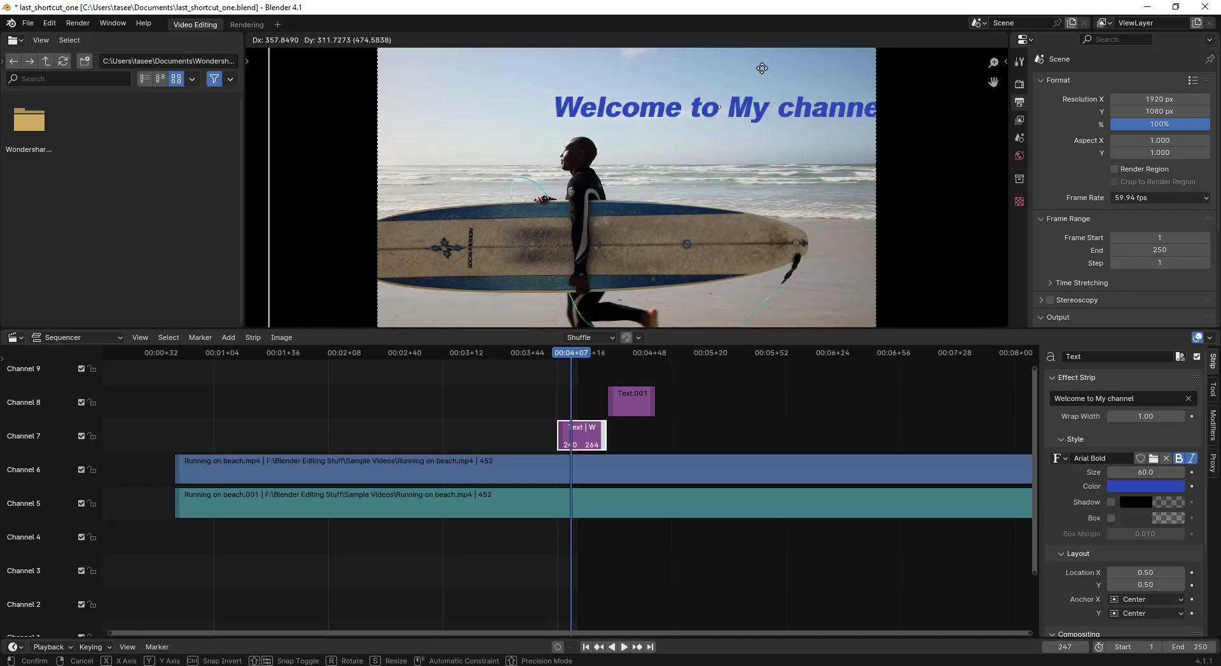
Move the title vertically, constrained to Y, up near the top of the frame
key(x)
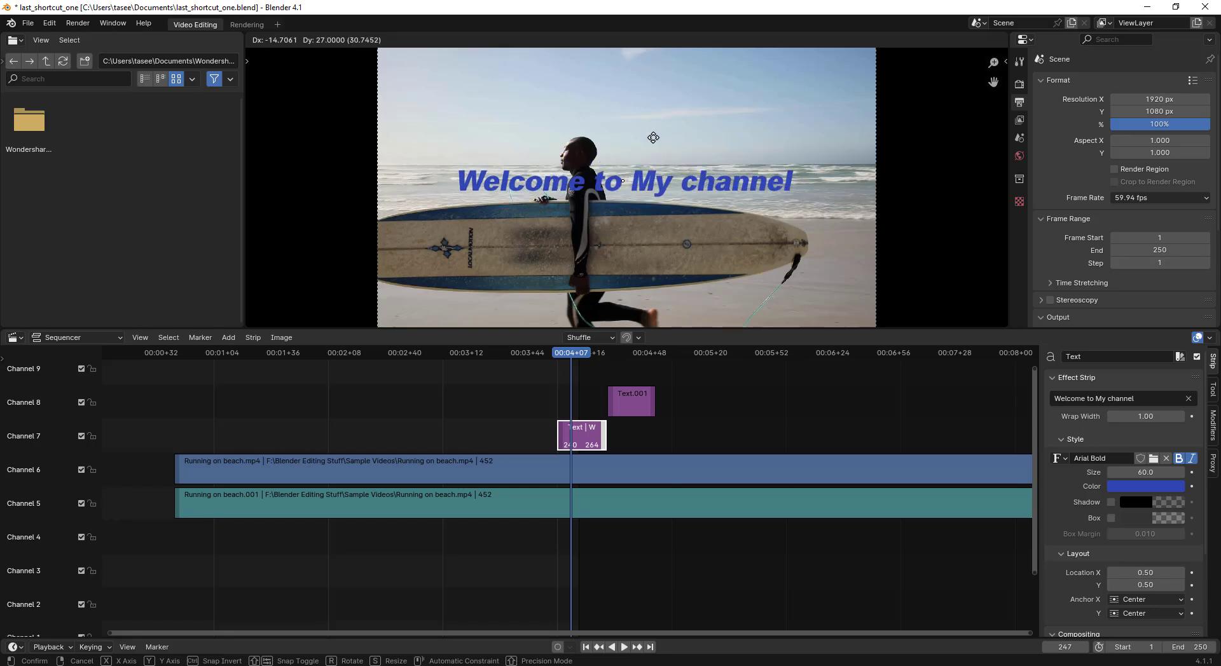
key(y)
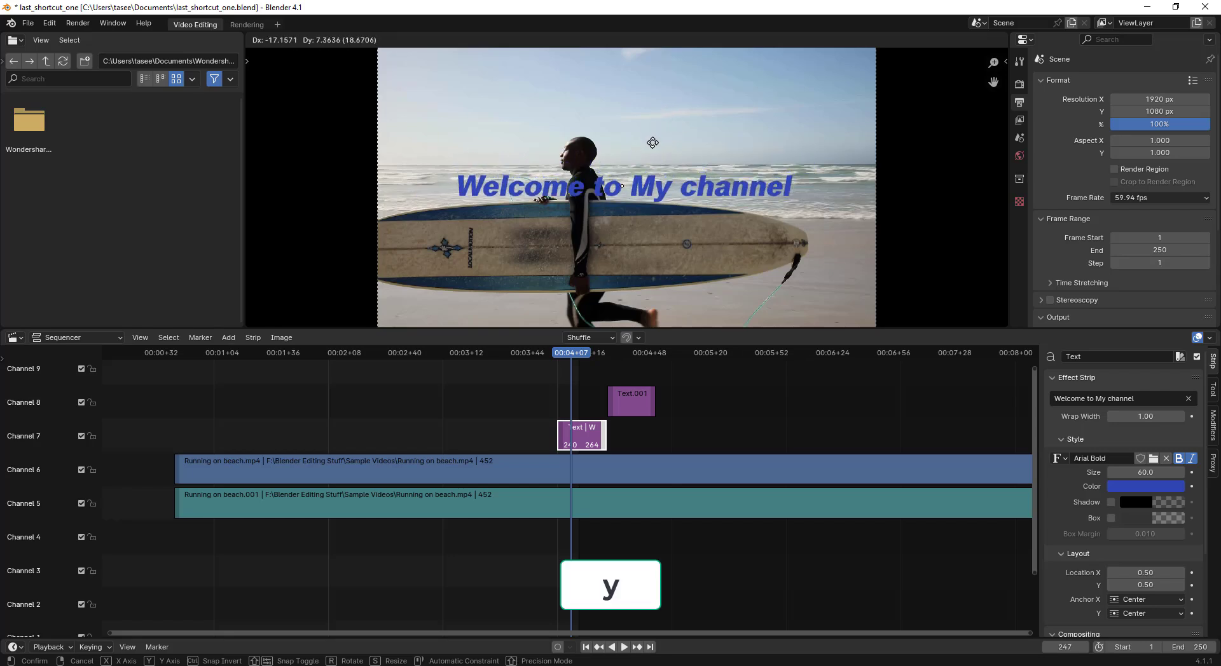
key(y)
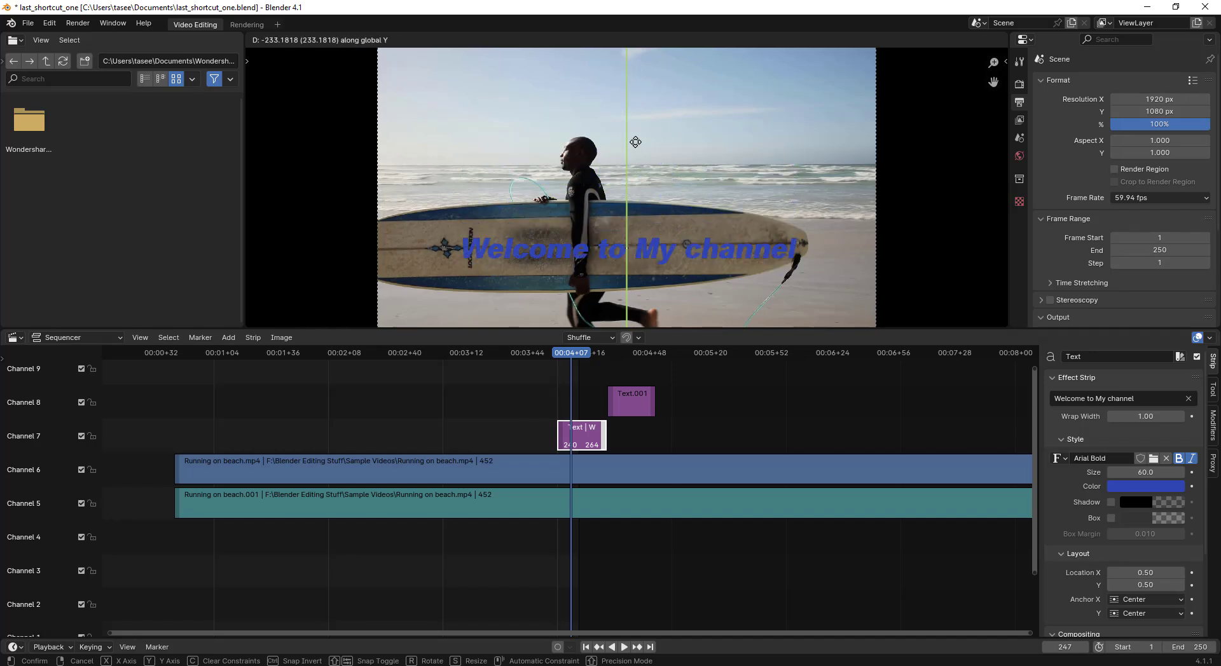
click(636, 41)
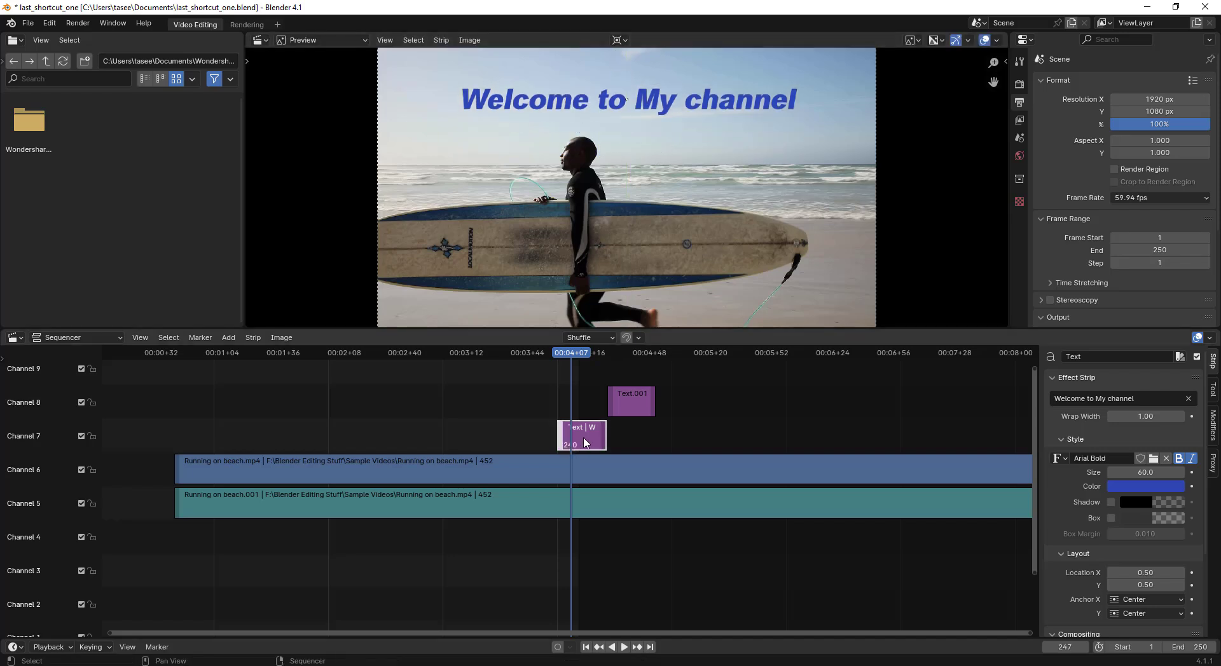
Shift the title horizontally, constrained to X, so it sits roughly centred
click(655, 113)
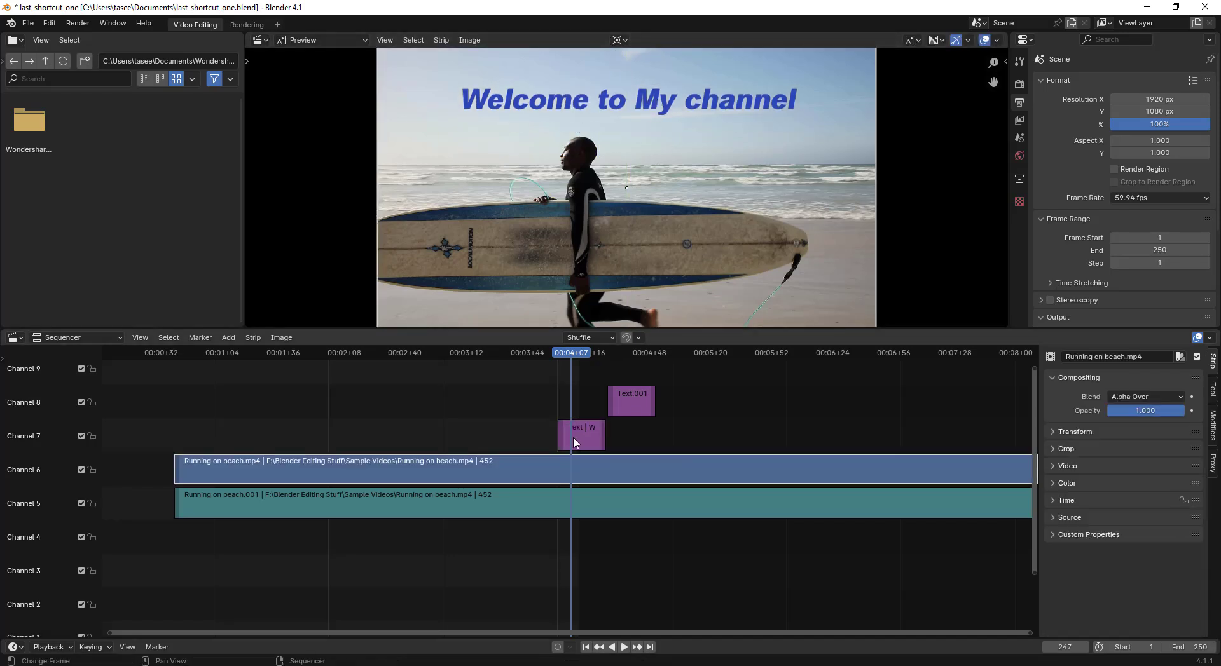
click(657, 111)
key(g)
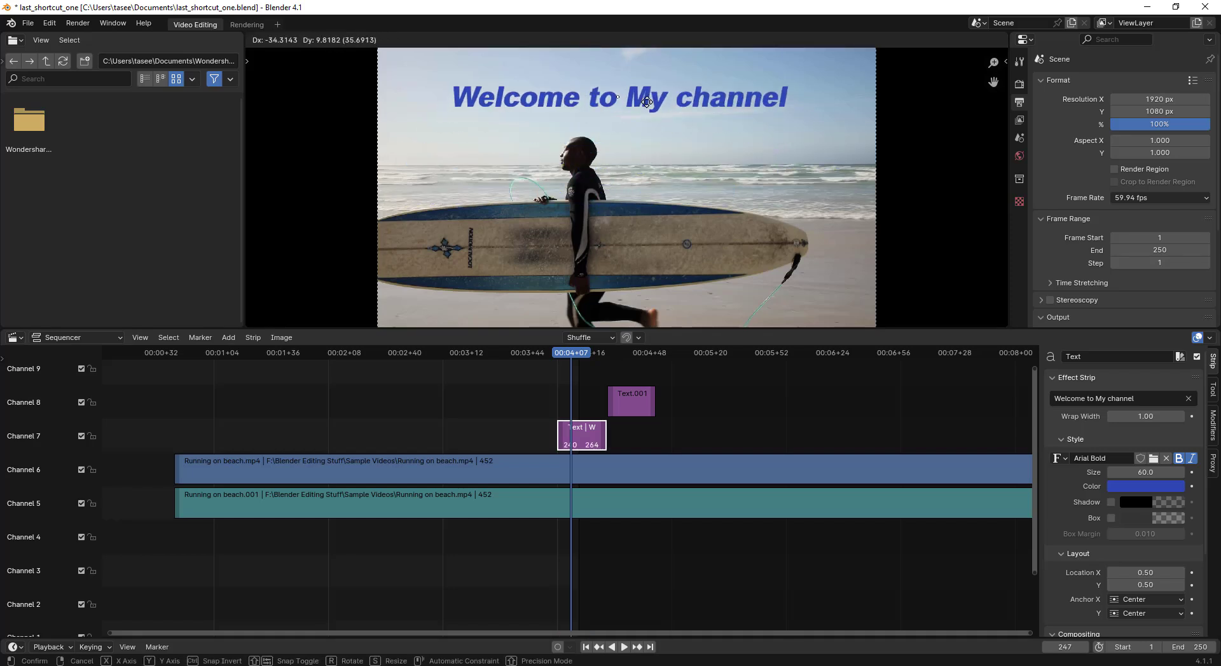
key(x)
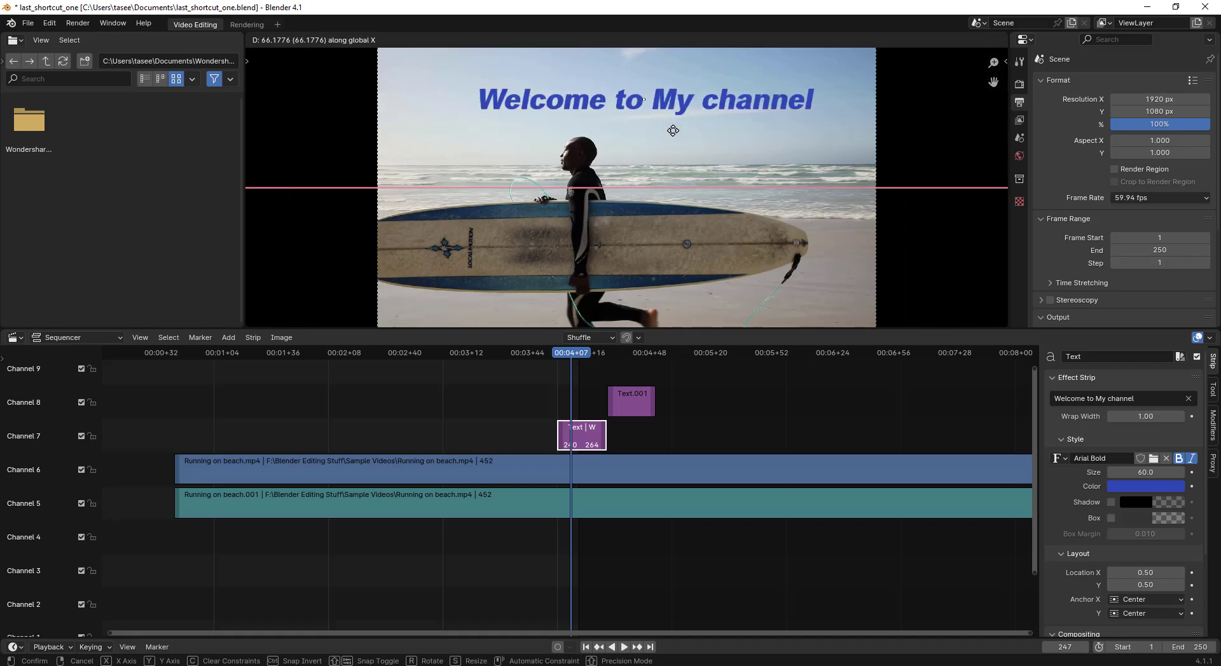
click(662, 124)
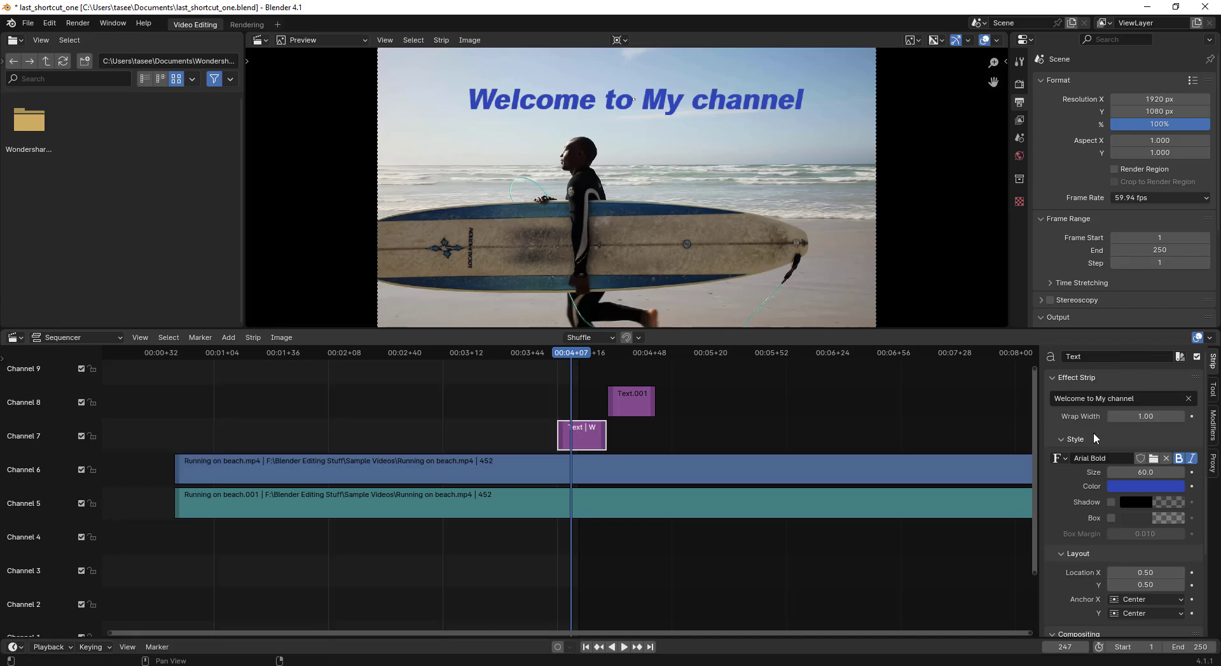
Adjust the title's location to 0.47, 0.53 in the Layout panel
scroll(1159, 515, down, 4)
scroll(1170, 445, up, 4)
scroll(1173, 547, down, 2)
drag(1175, 522, 1150, 534)
Set the title's anchors to Center horizontally and Bottom vertically
scroll(1161, 524, down, 1)
click(1161, 525)
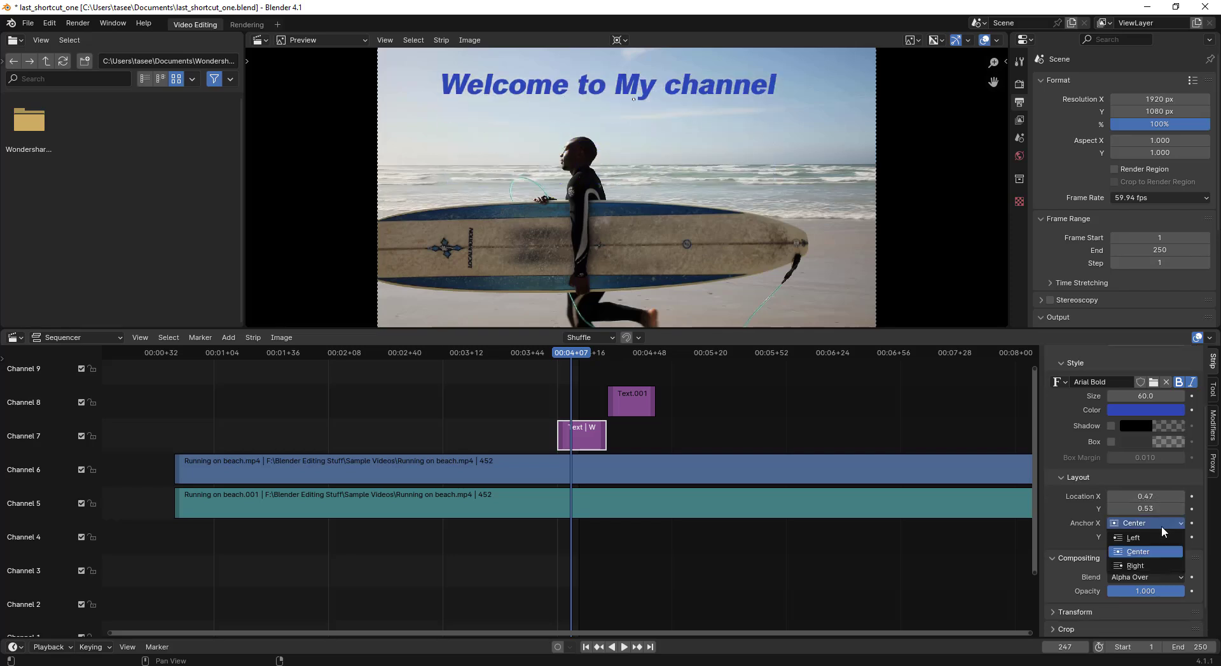
click(1143, 534)
click(1146, 525)
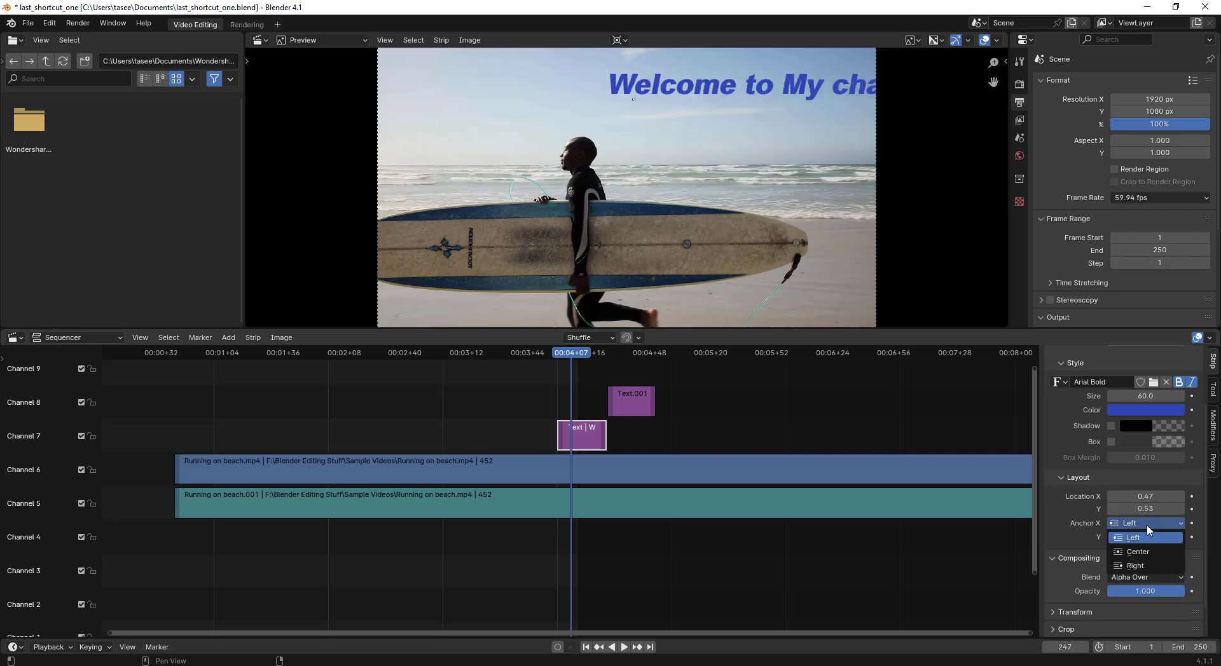
click(1145, 552)
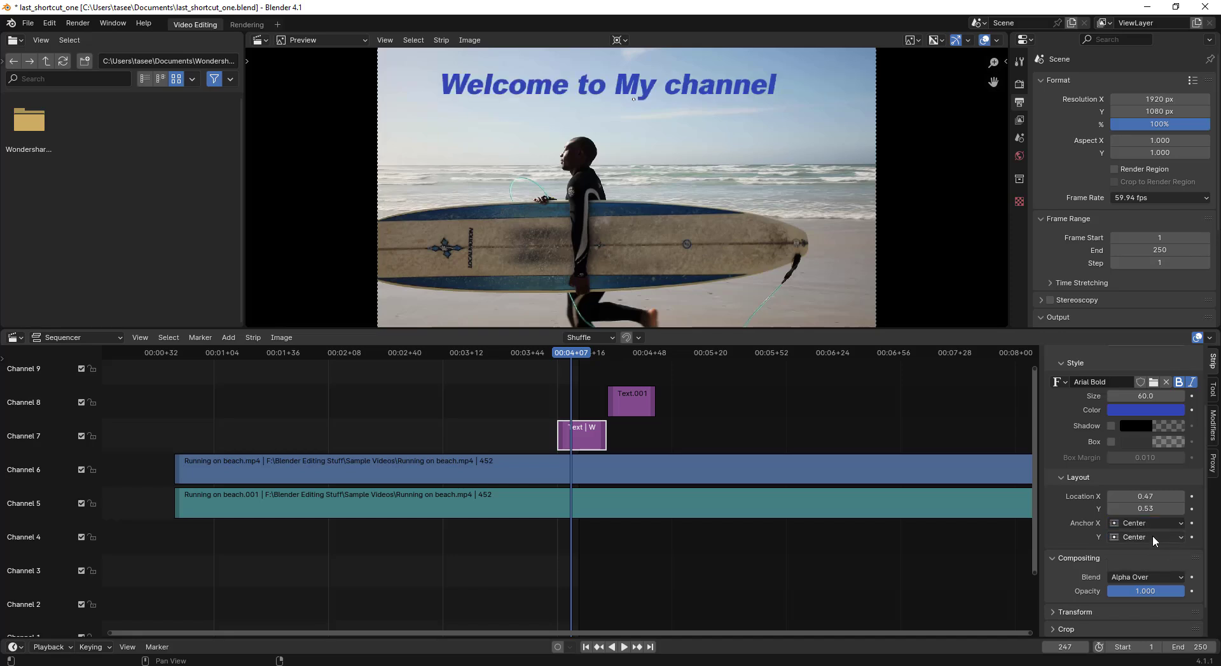
click(1152, 537)
click(1150, 582)
Enable the title's shadow, tinted pale blue at 0.7 alpha, leaving the box off
scroll(1138, 515, up, 3)
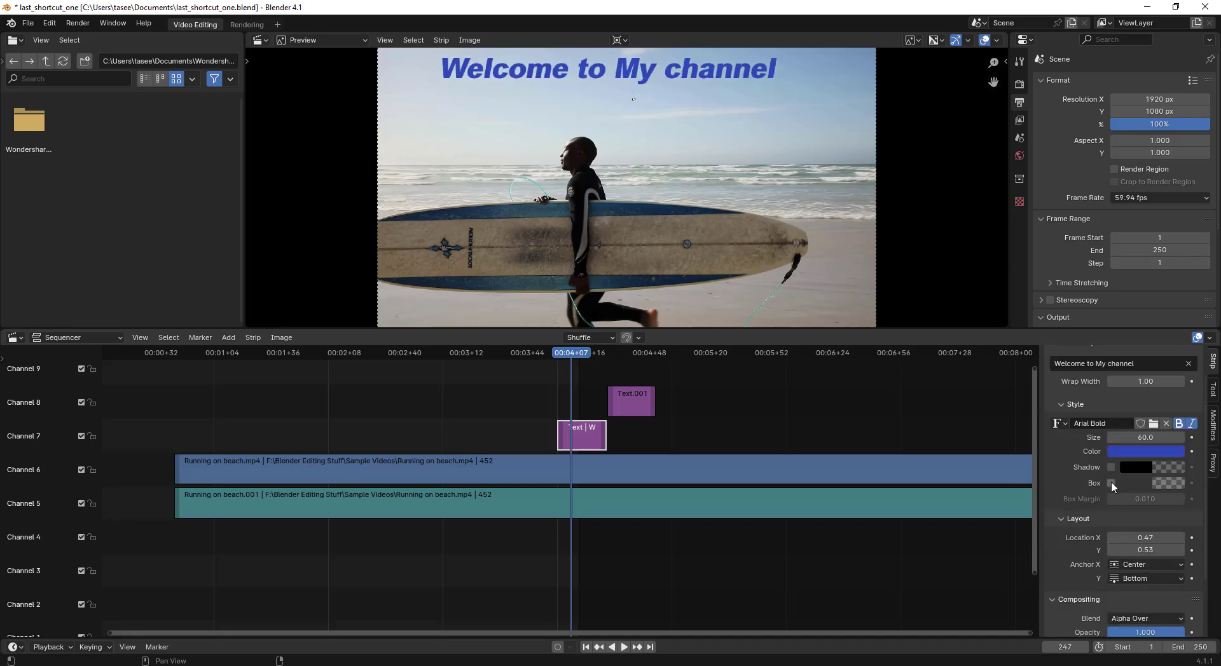
click(1112, 482)
click(1111, 482)
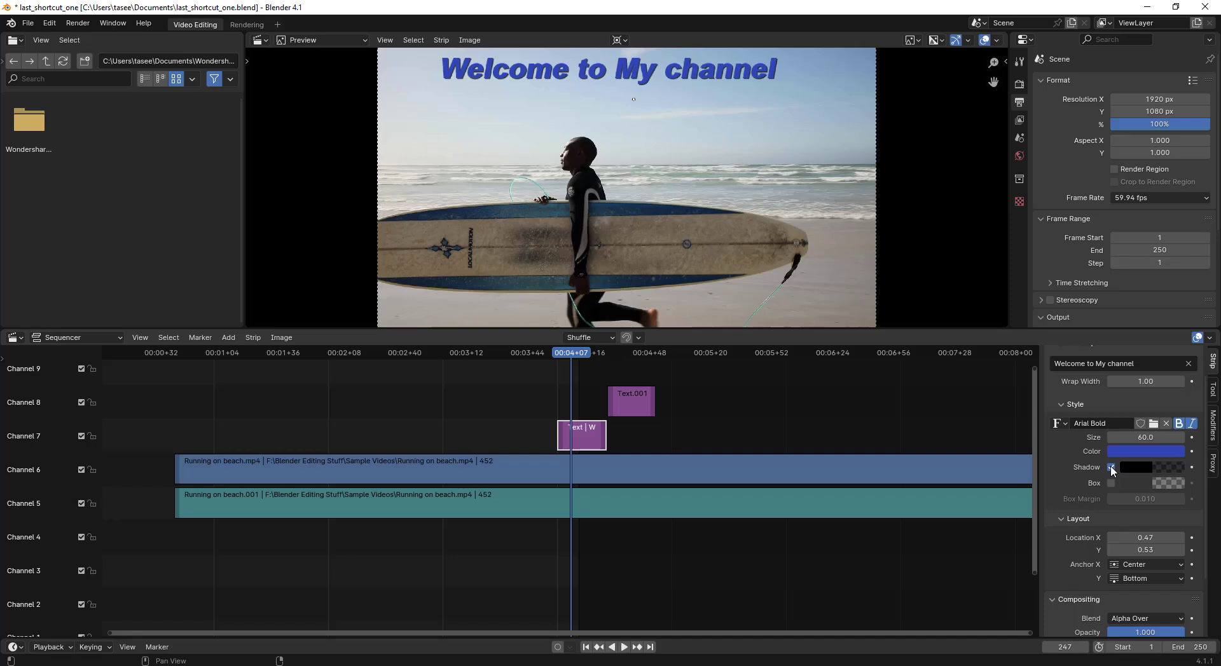
click(1146, 466)
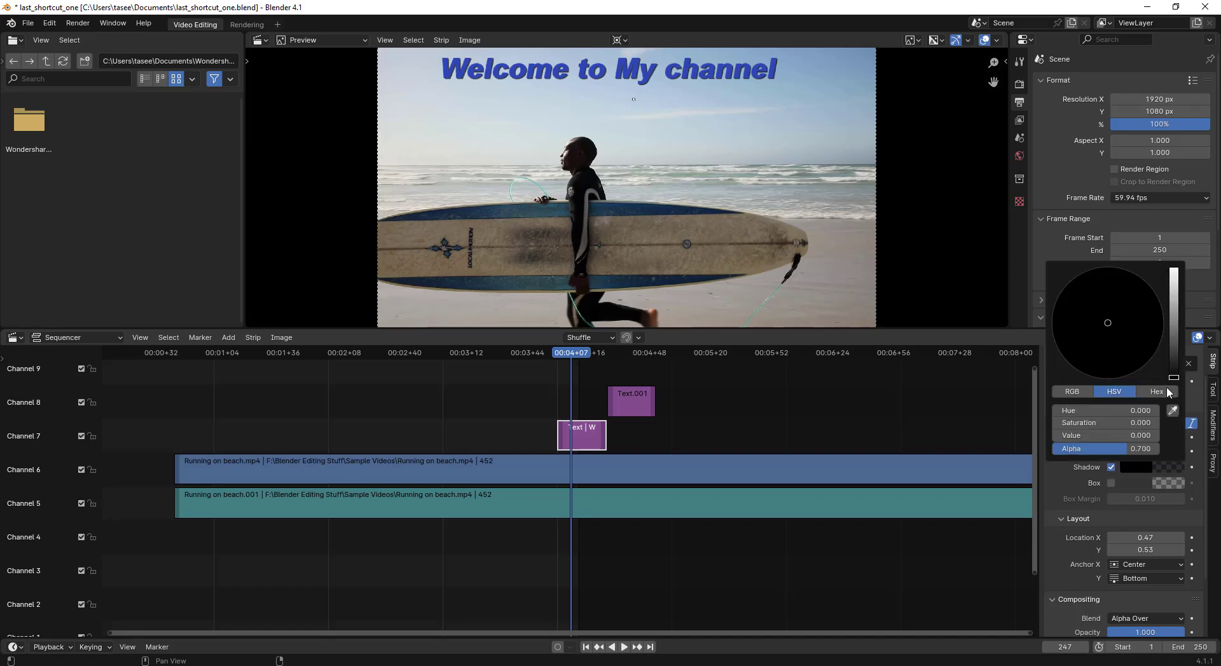
click(1175, 309)
mouse_move(1154, 315)
mouse_down()
mouse_move(1080, 276)
mouse_move(1095, 268)
mouse_move(1117, 305)
mouse_up()
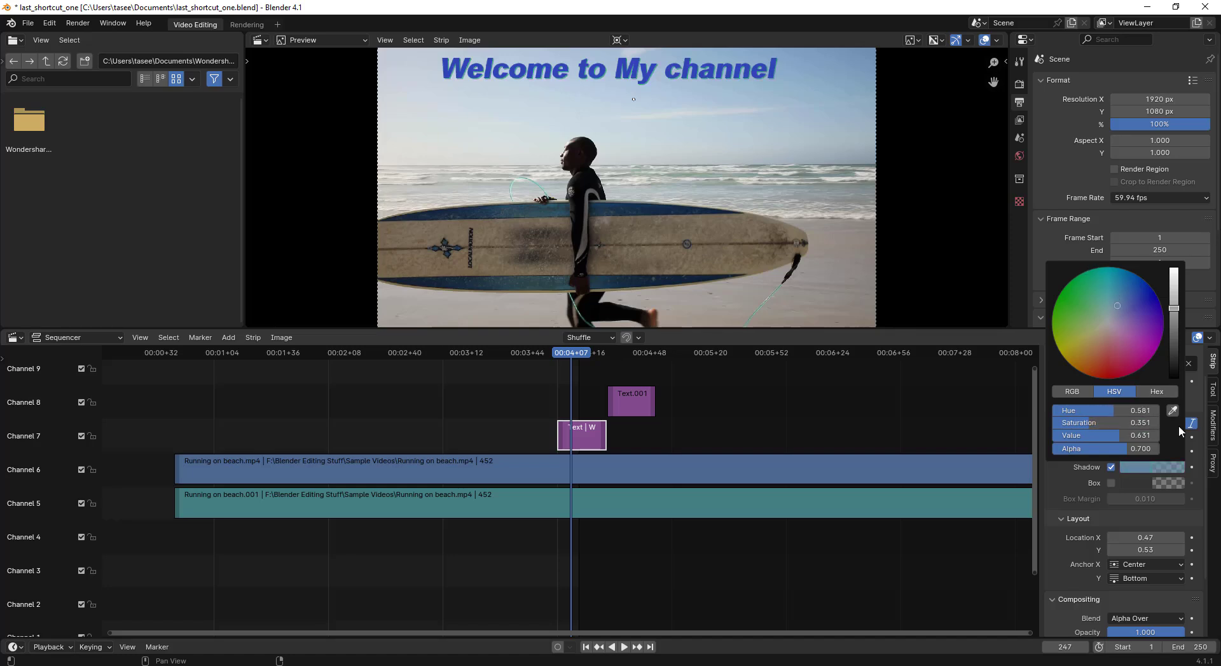
click(608, 109)
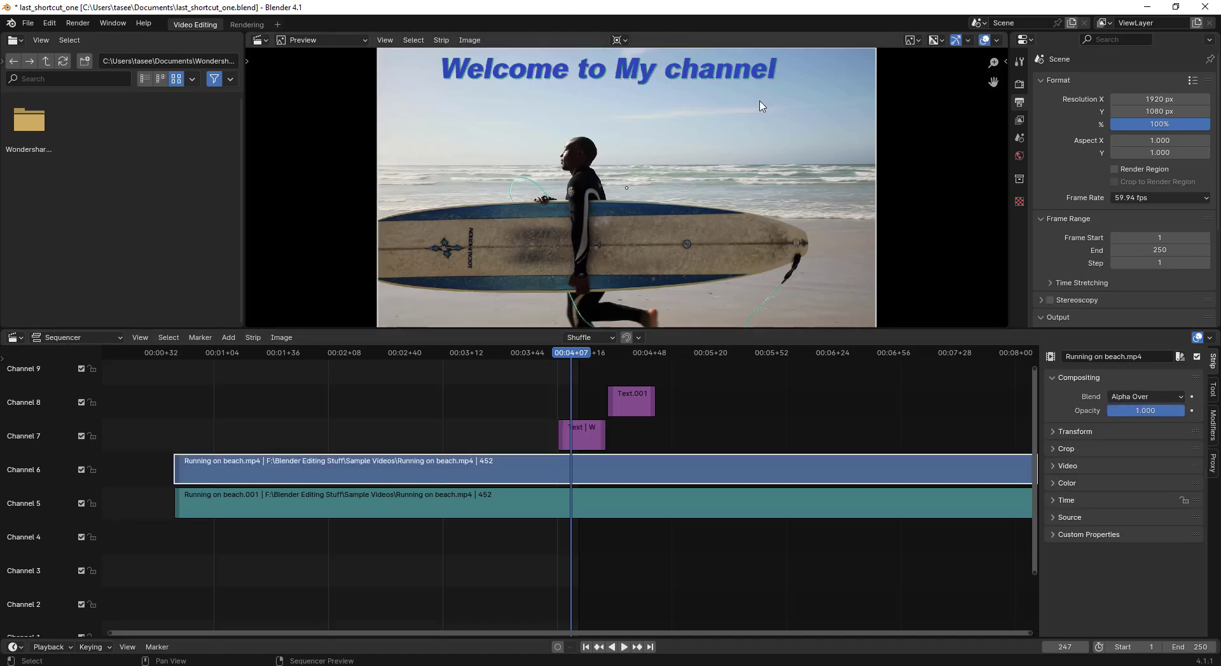
click(596, 73)
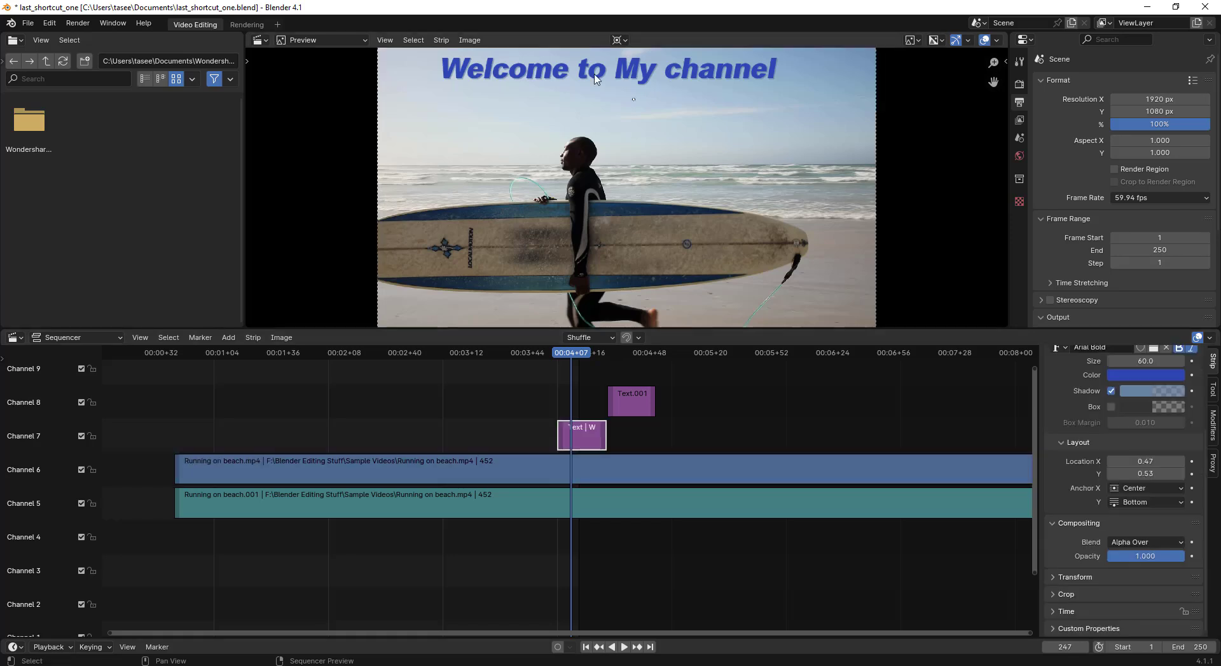
Move the title to Position 44.961, 334.182 px and scale it to 1.688 by 1.268
click(1059, 575)
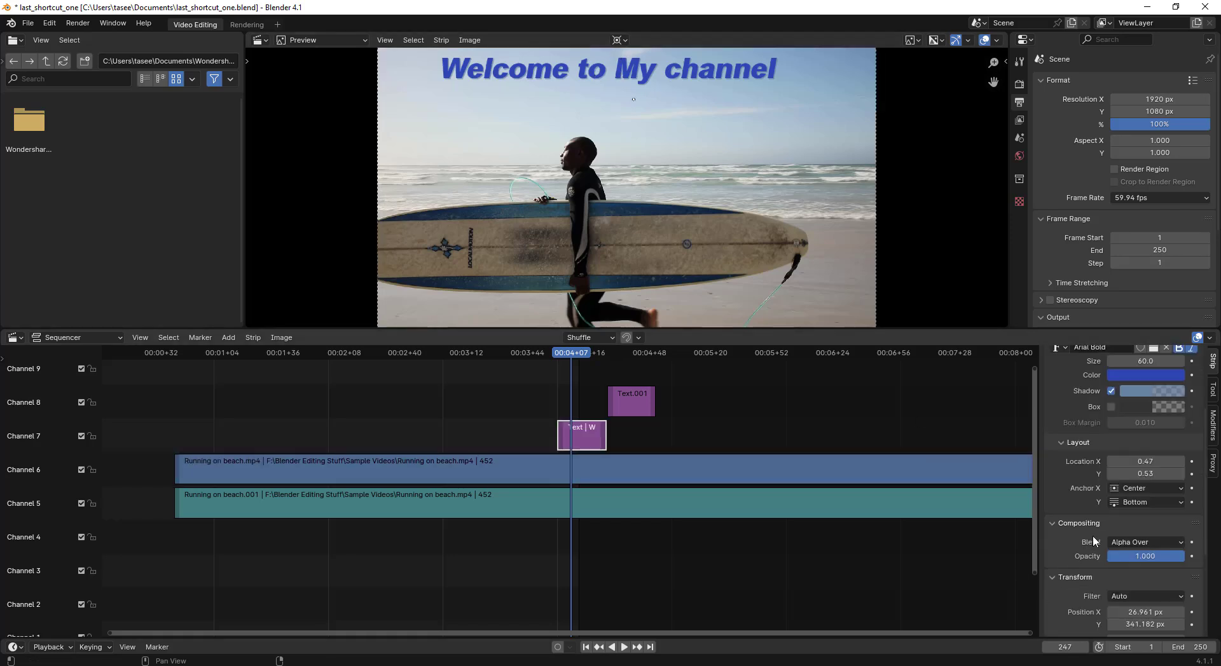
scroll(1154, 529, down, 4)
drag(1145, 511, 1149, 551)
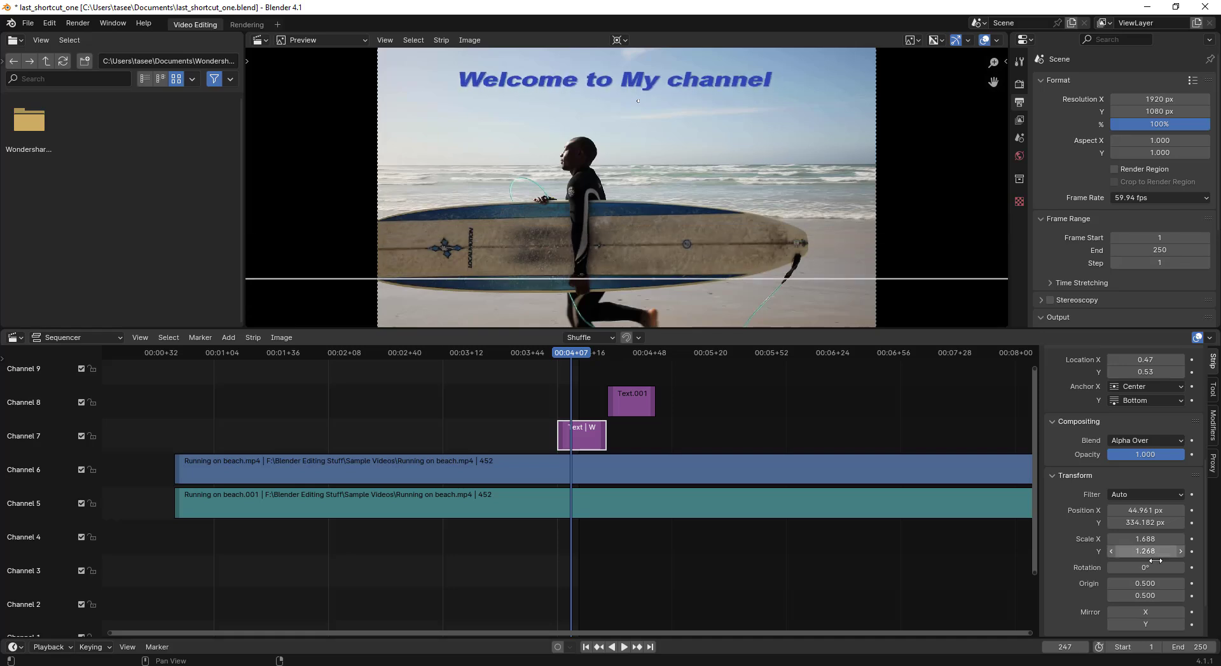
scroll(1145, 551, down, 1)
click(1146, 541)
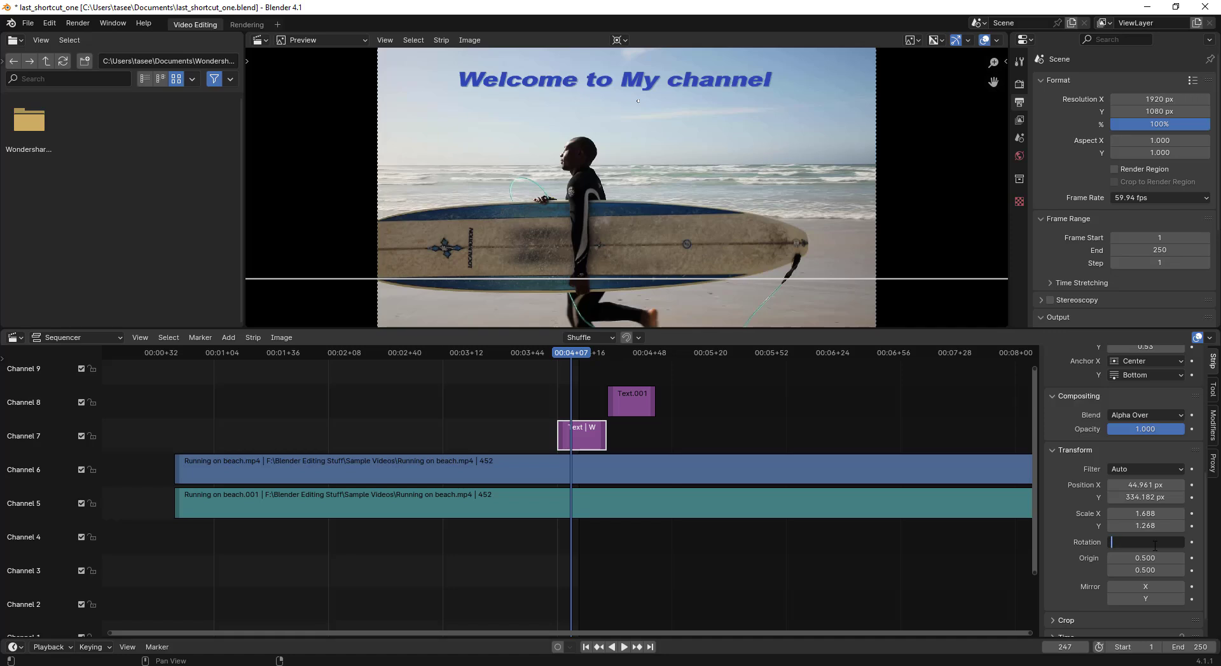
Try rotating the title to 90° and then 30°, undoing each back to 0°
key(Return)
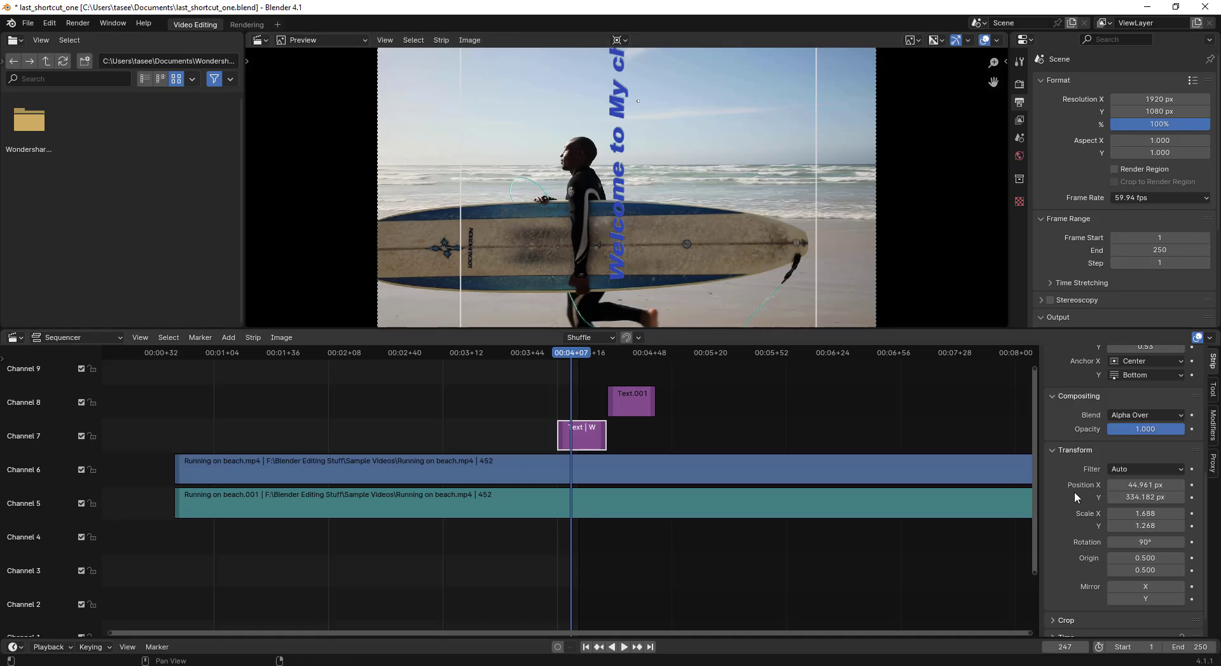
key(ctrl+z)
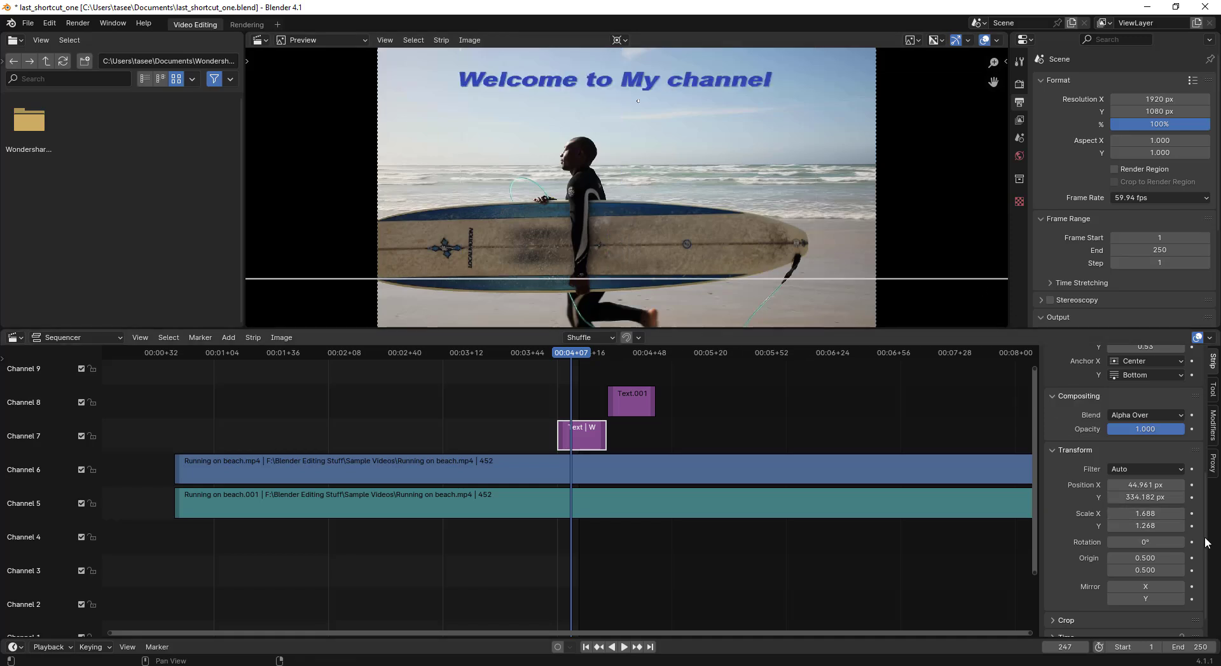
scroll(1206, 542, down, 1)
double_click(1144, 517)
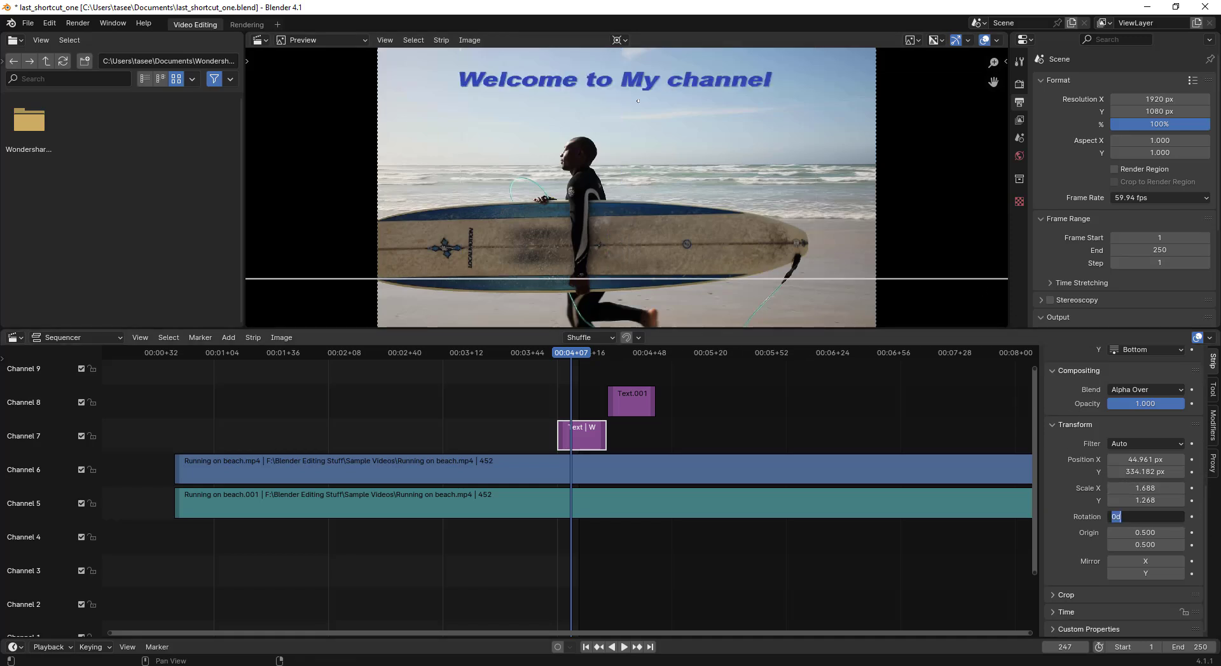
text(30)
key(Return)
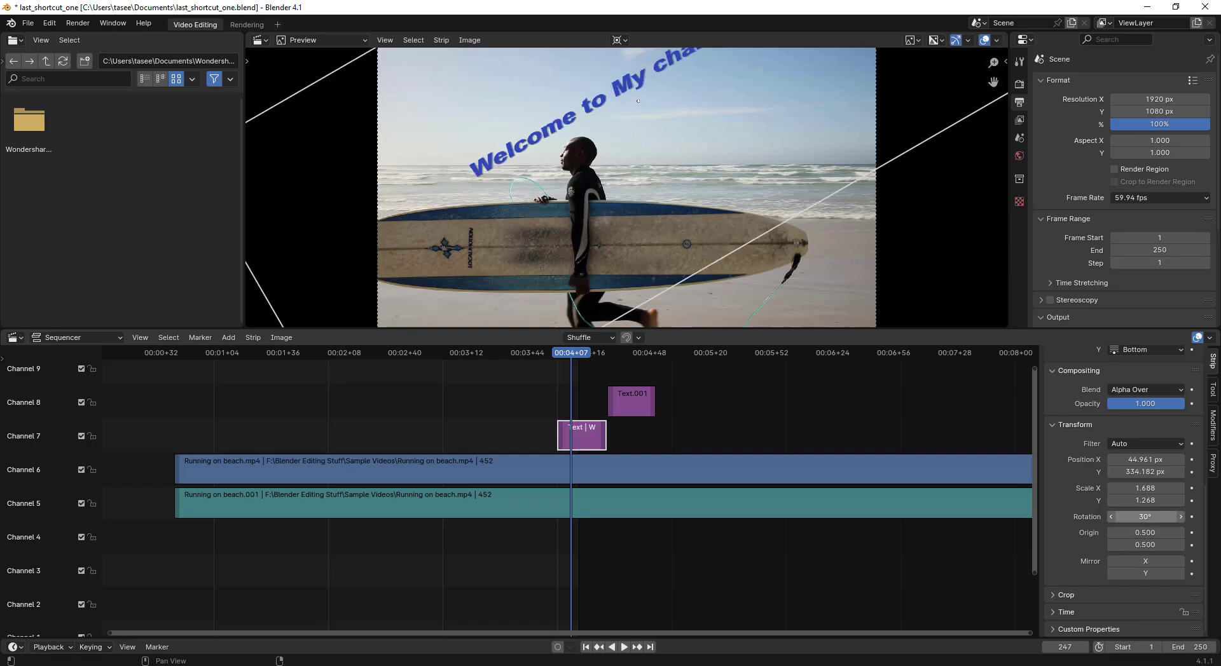
key(ctrl+z)
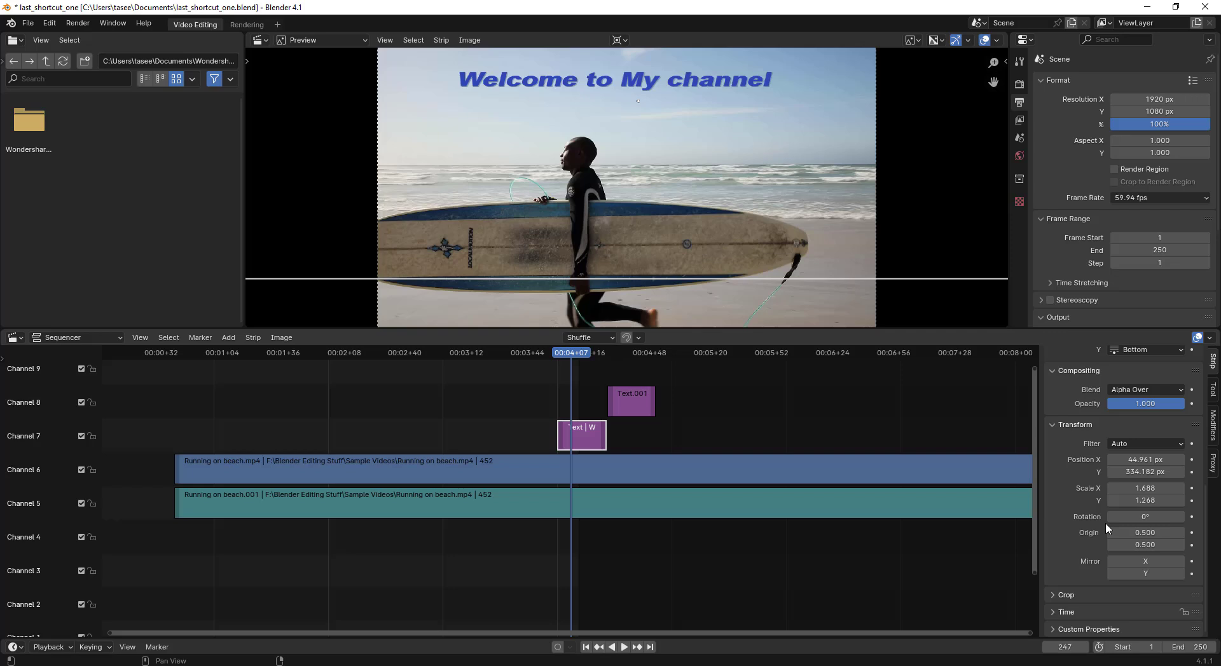
Toggle the title's Mirror X and Mirror Y on and off, then select the Running on beach.mp4 strip
click(1172, 562)
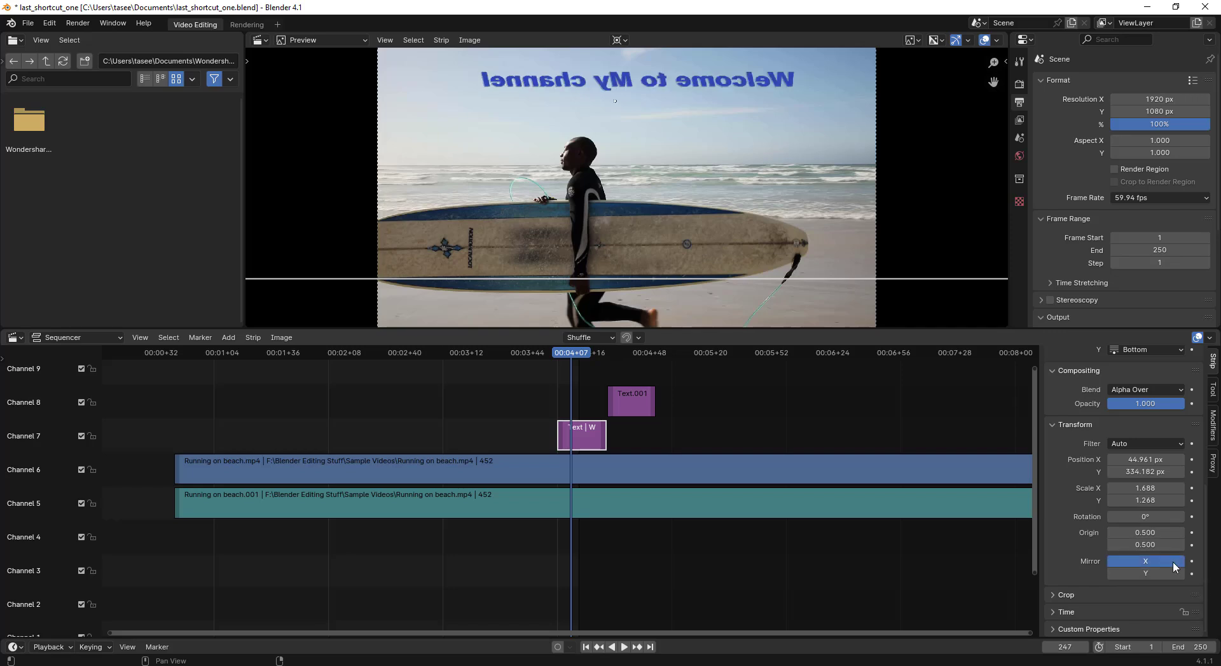
click(1173, 563)
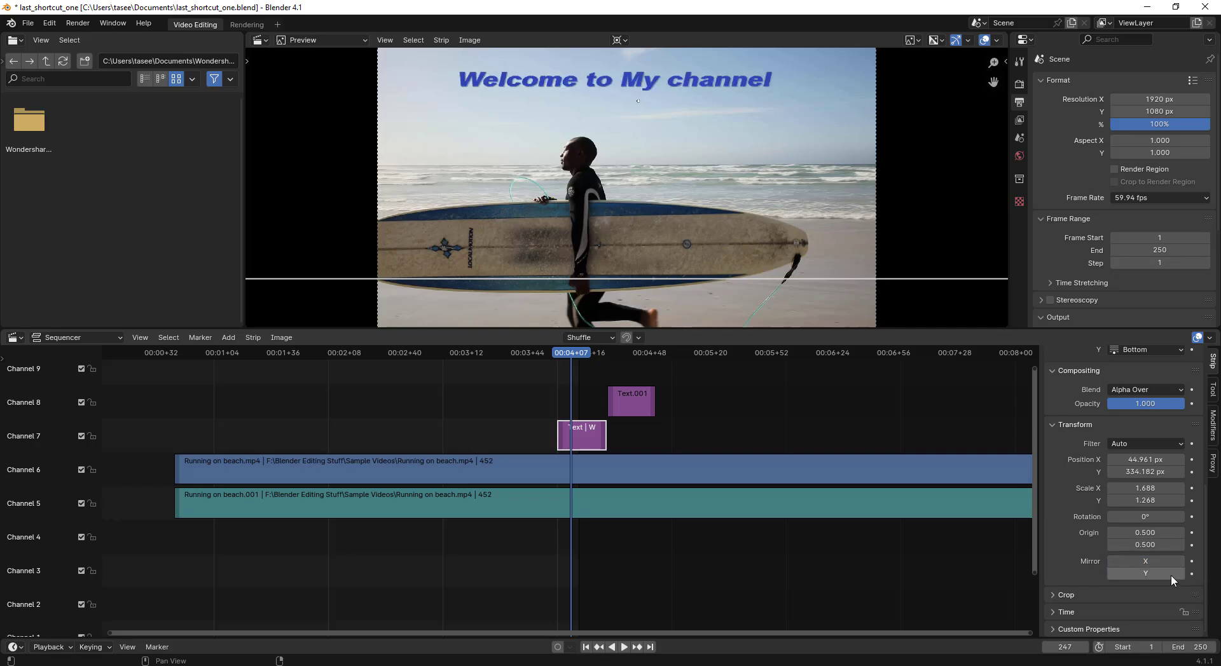
click(1169, 575)
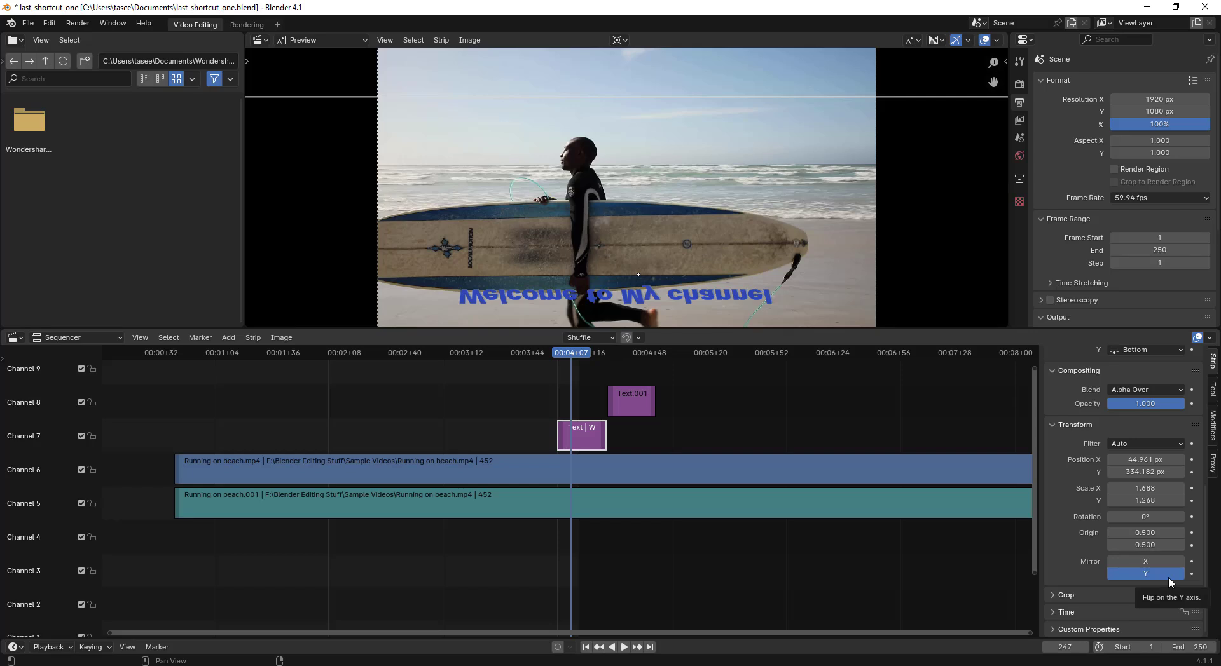
click(1166, 575)
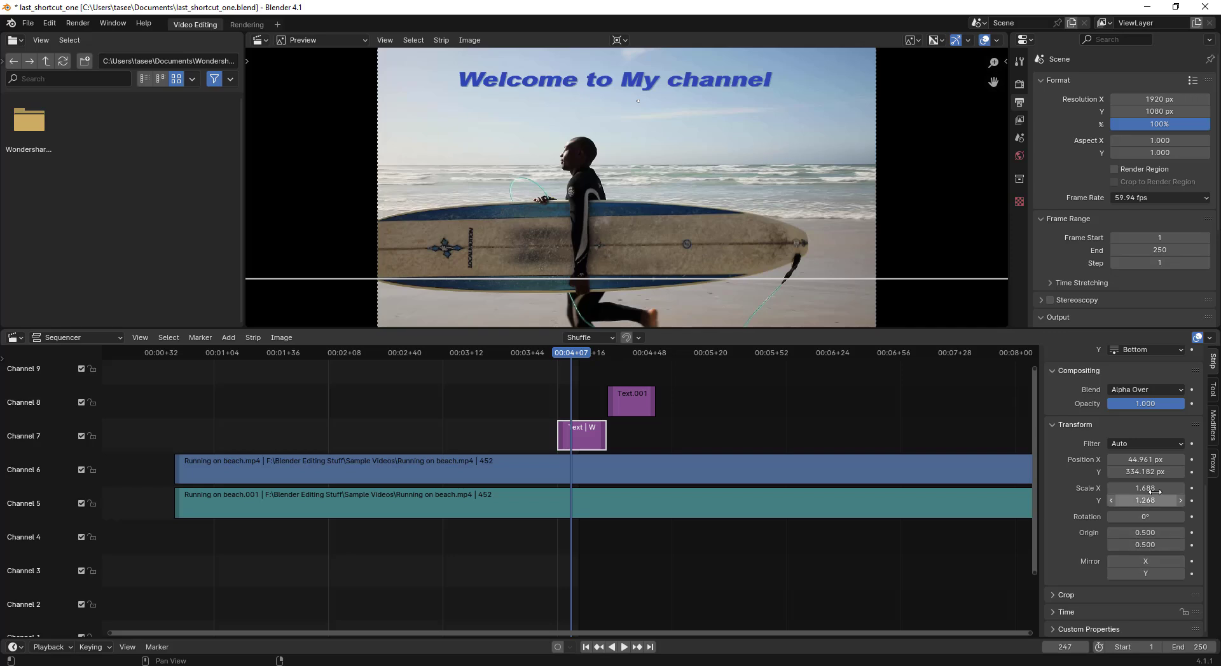
click(684, 94)
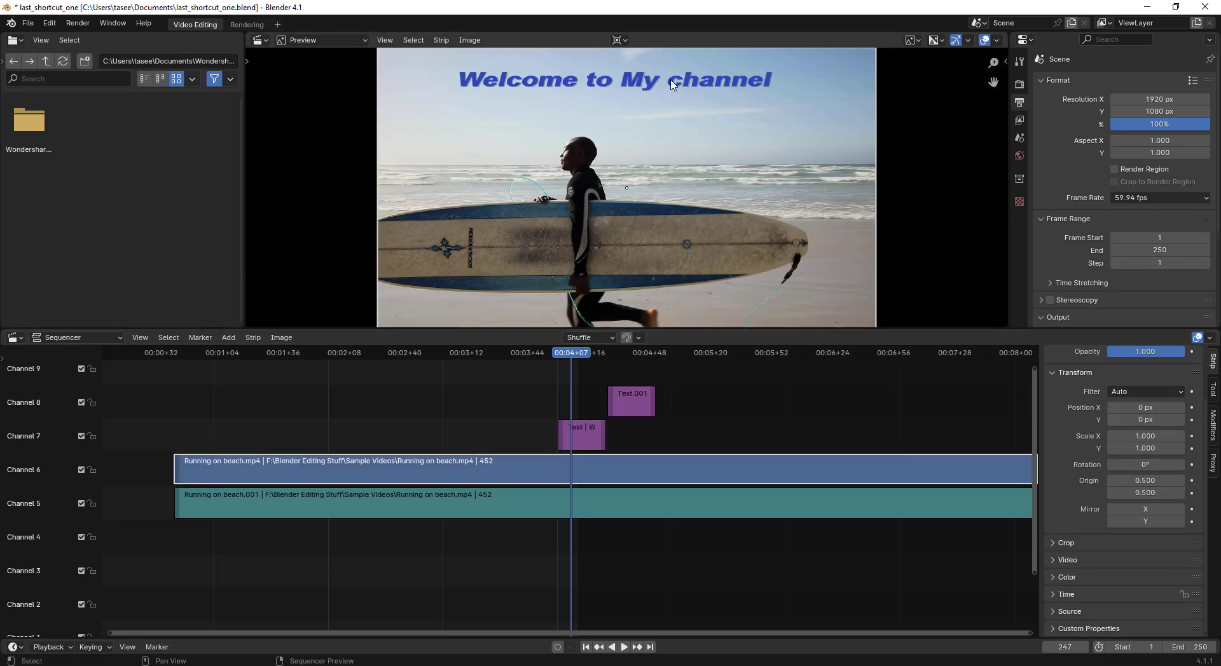